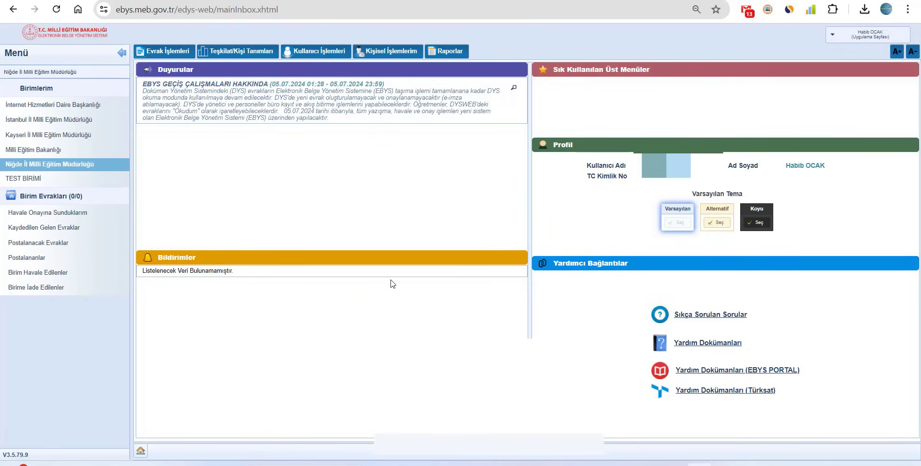
# Open a new Gelen Evrak Kayıt form from the Evrak İşlemleri menu
pyautogui.click(181, 56)
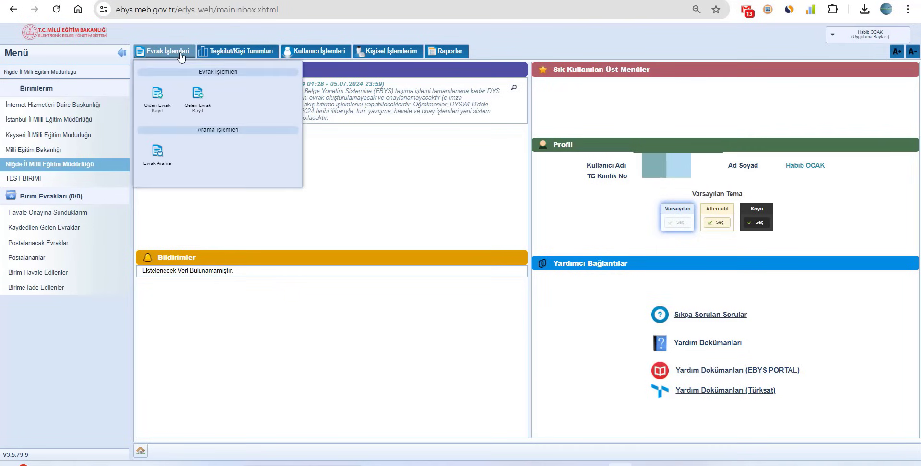
pyautogui.click(197, 109)
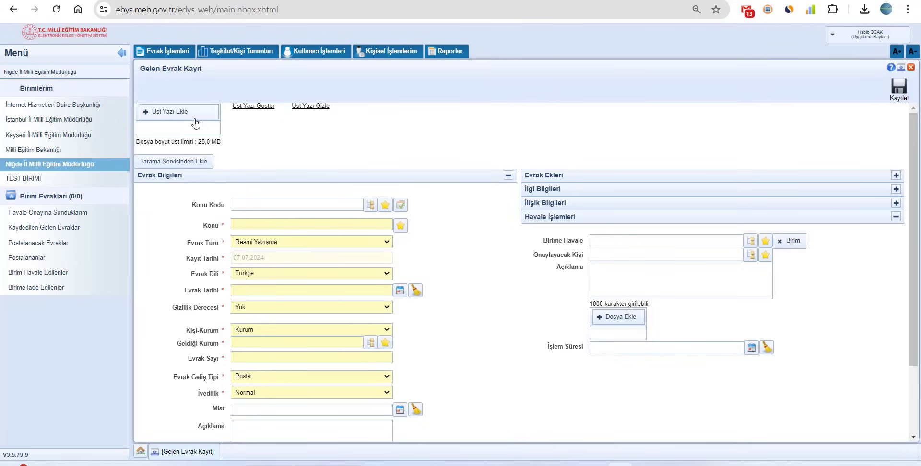
pyautogui.moveTo(238, 51)
pyautogui.click(185, 116)
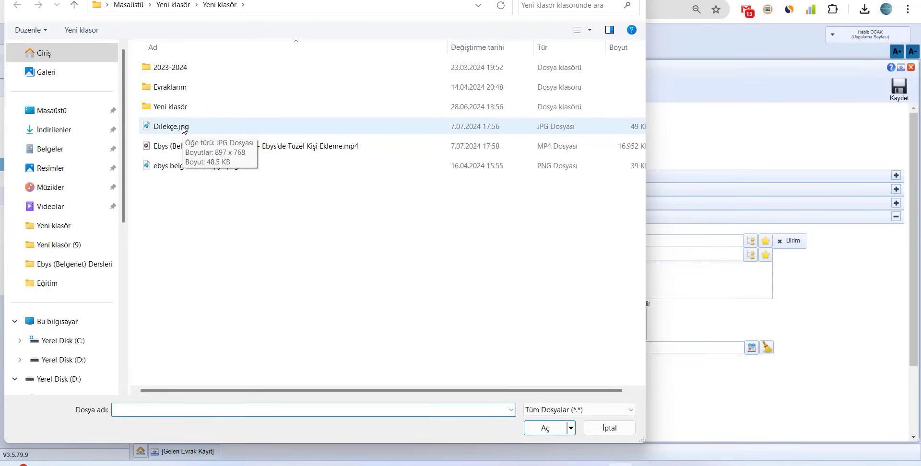
pyautogui.doubleClick(183, 129)
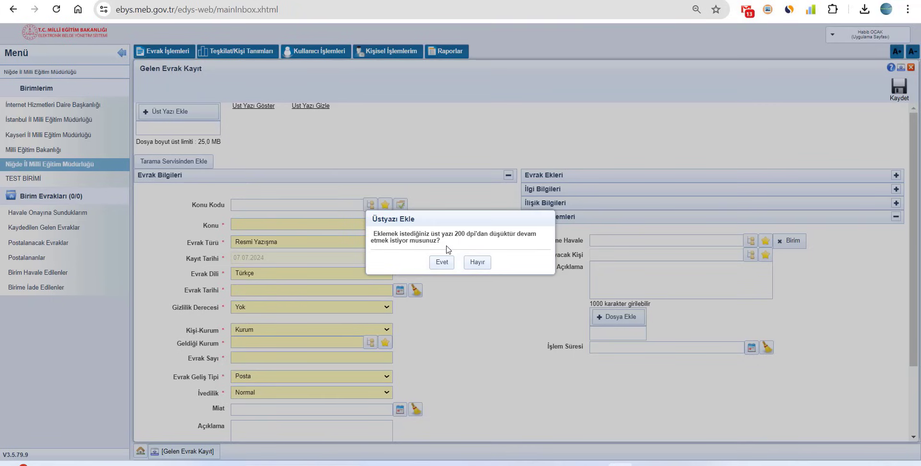
pyautogui.click(477, 262)
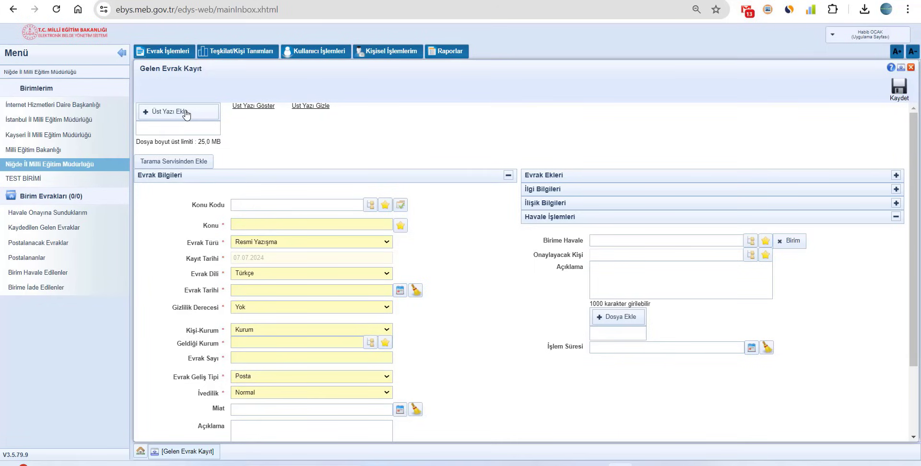
pyautogui.click(204, 164)
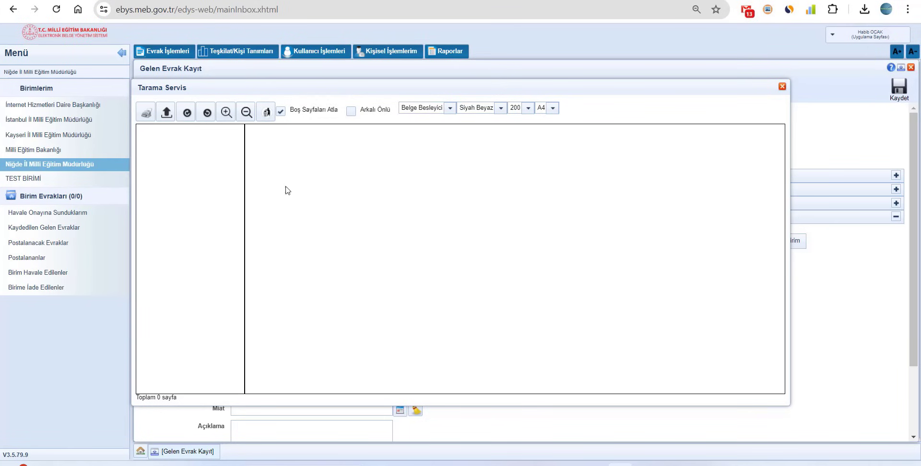
# Close the empty scanning window and attach Dilekçe.jpg as the cover letter at 200 dpi
pyautogui.click(782, 87)
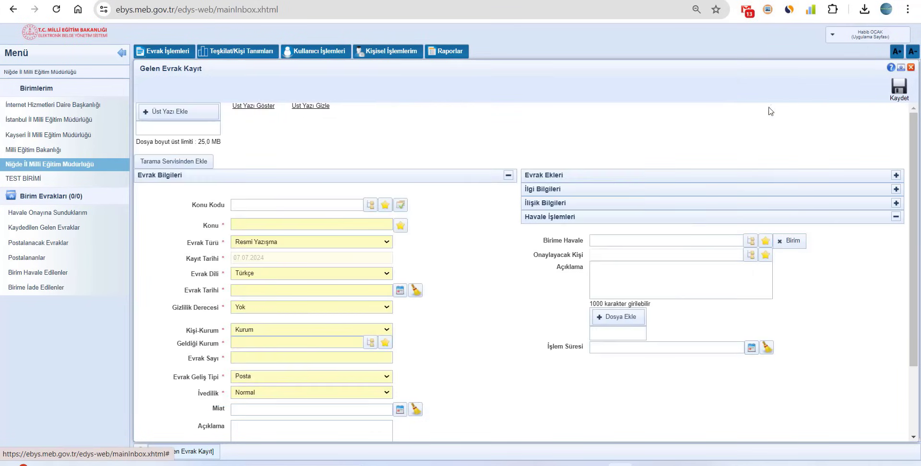
pyautogui.click(204, 118)
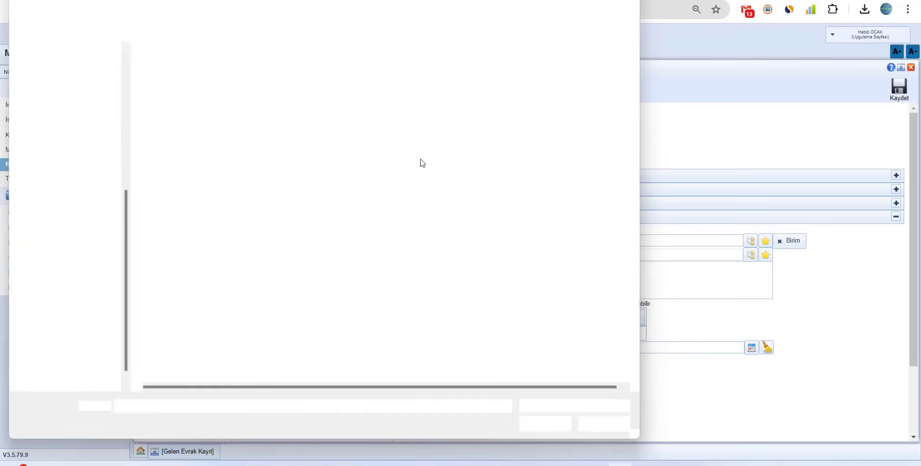
pyautogui.doubleClick(190, 127)
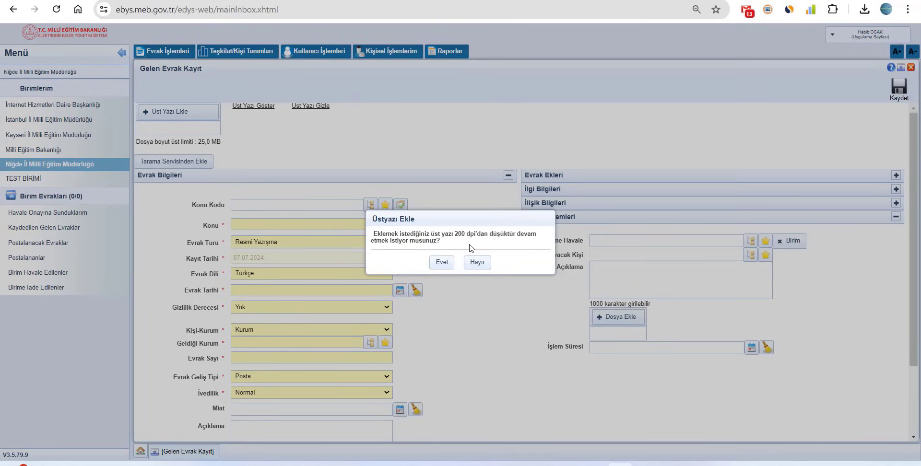
pyautogui.click(441, 262)
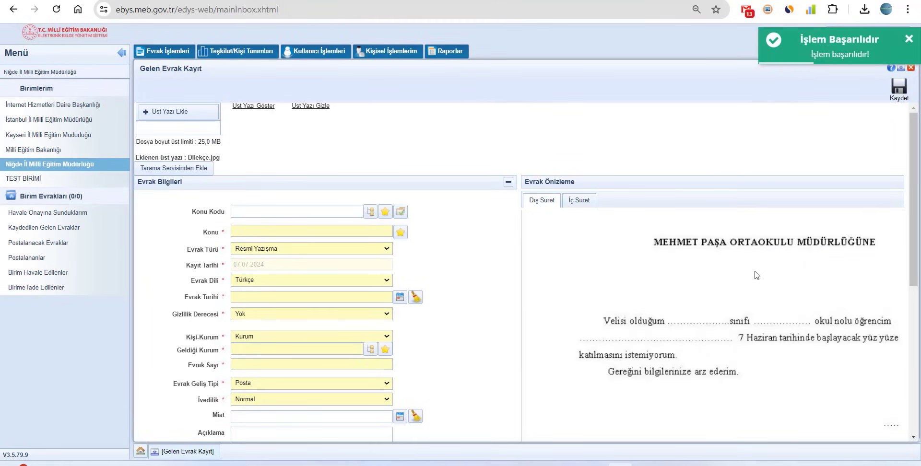
pyautogui.scroll(-3, 756, 275)
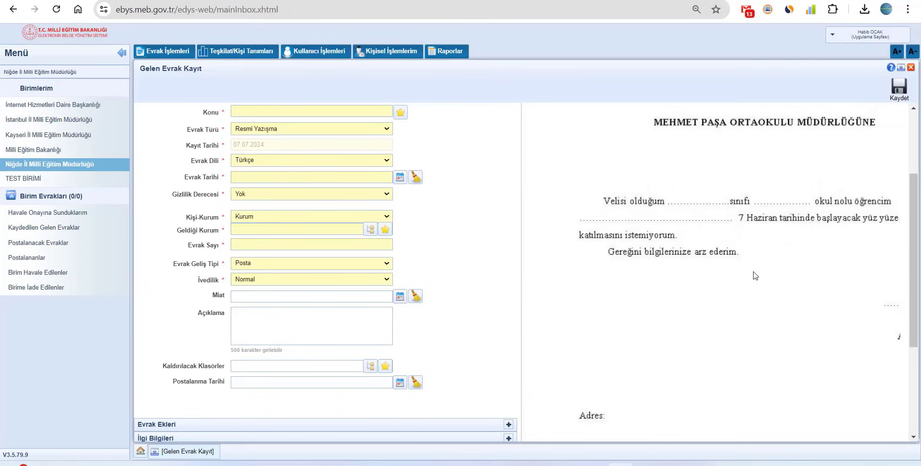
pyautogui.scroll(-3, 645, 283)
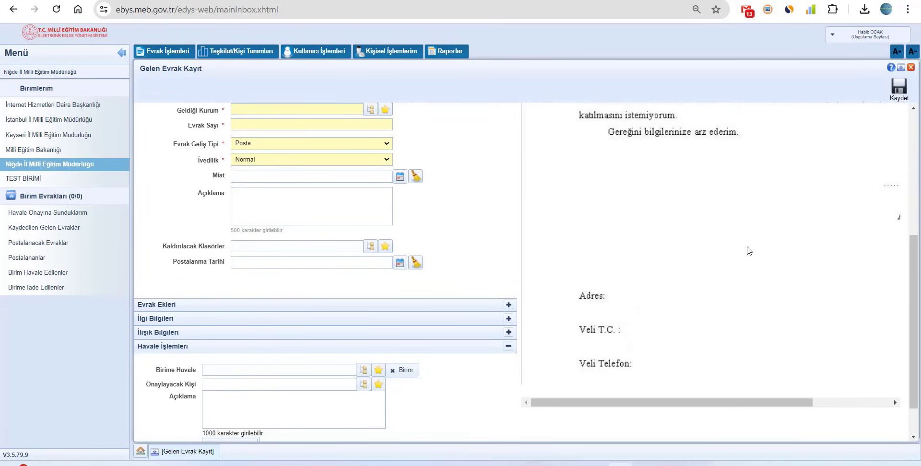
pyautogui.moveTo(760, 402); pyautogui.dragTo(677, 398)
pyautogui.scroll(4, 636, 351)
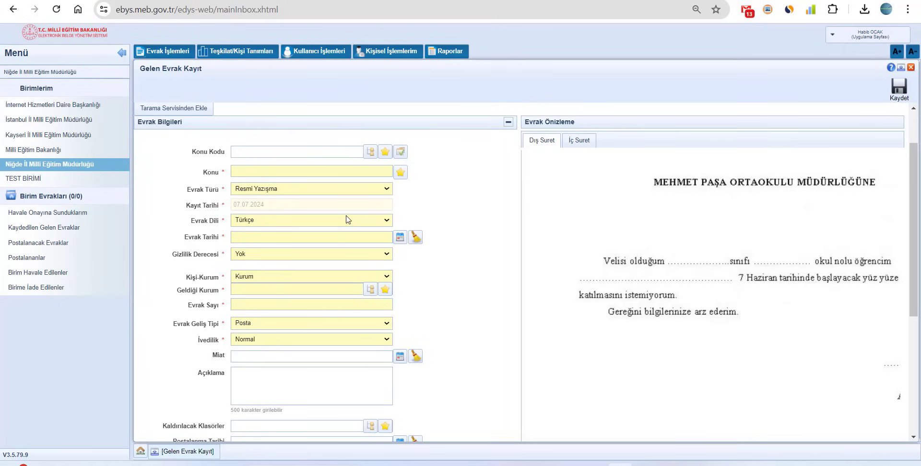
# Type 'öğrenci' into Konu Kodu and browse the subject code tree under Kurum Kodları
pyautogui.write('öğrenci')
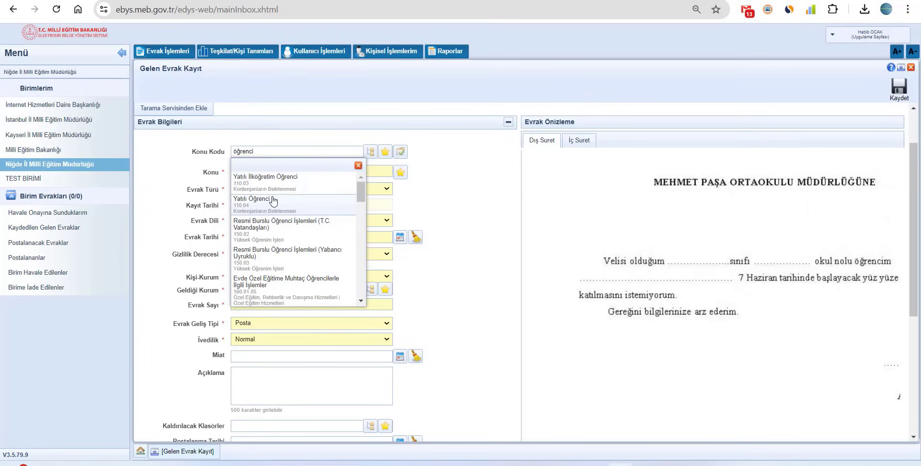
pyautogui.click(372, 153)
pyautogui.click(372, 153)
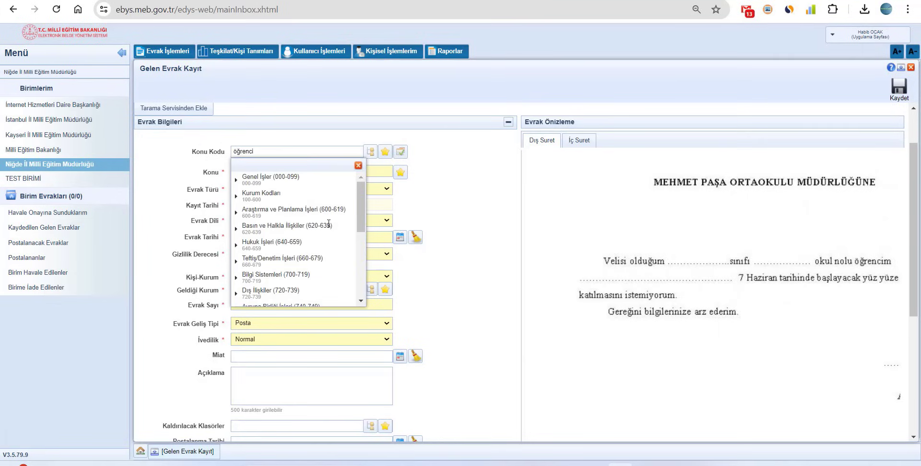
pyautogui.scroll(-3, 304, 249)
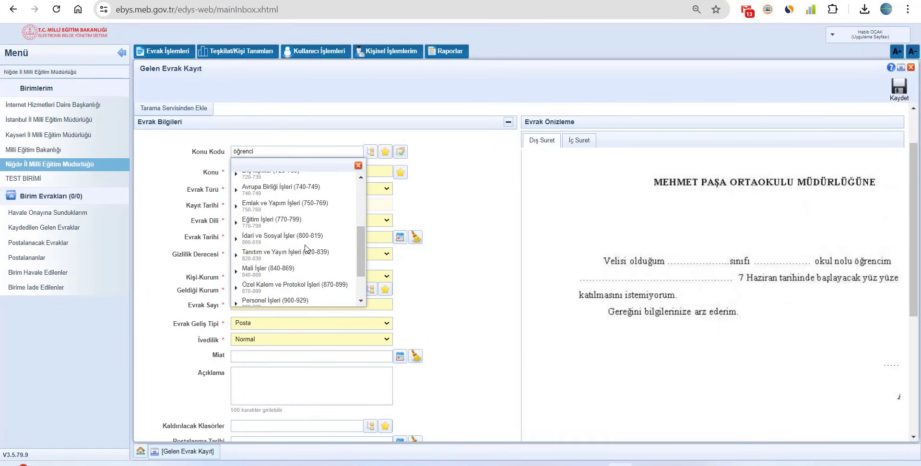
pyautogui.scroll(2, 306, 248)
pyautogui.scroll(1, 305, 248)
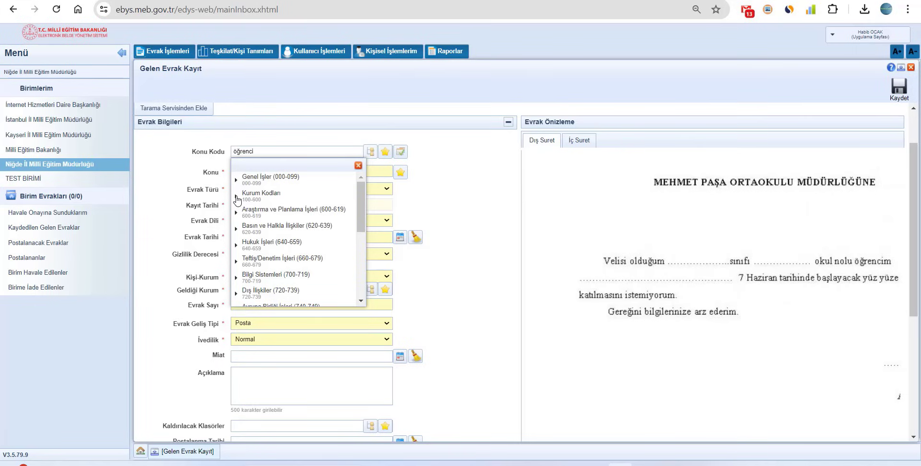
pyautogui.click(236, 196)
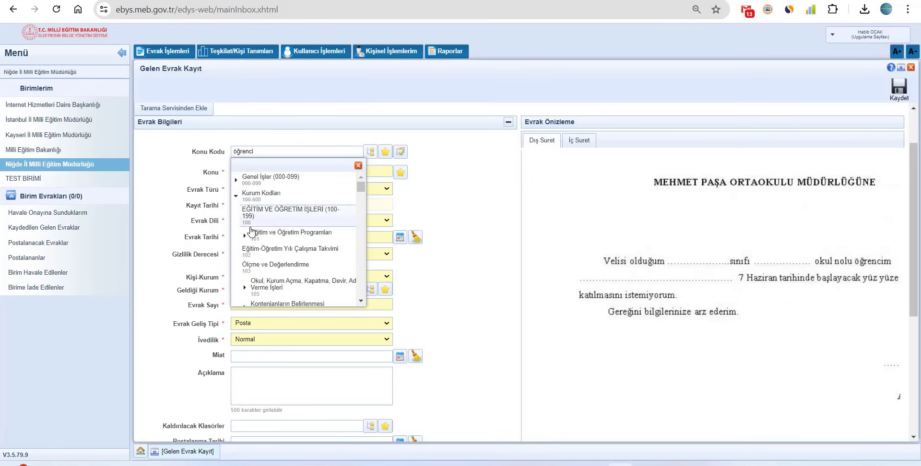
pyautogui.scroll(-5, 282, 280)
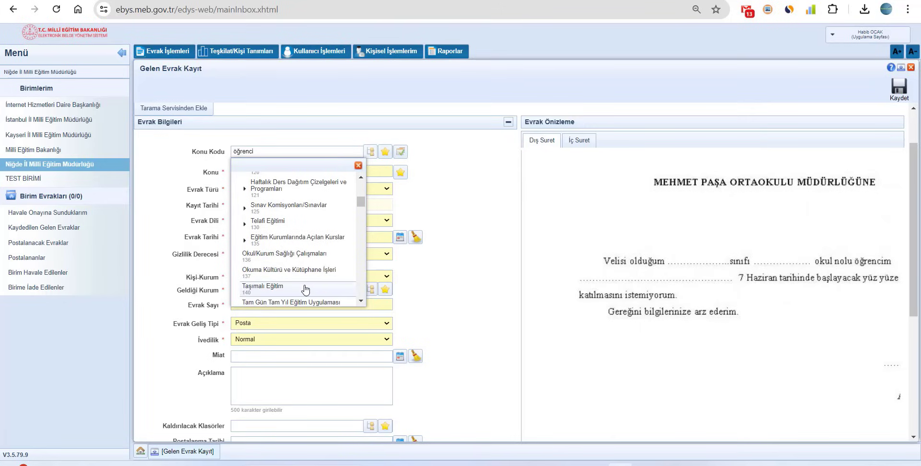
pyautogui.click(441, 210)
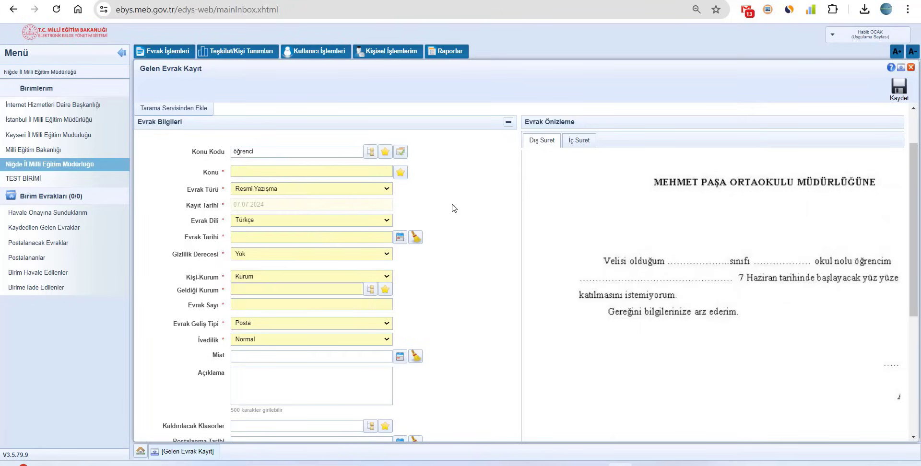
# Search subject codes for 'öğrenci' and choose ÖĞRENCİ İŞLERİ (200-299)
pyautogui.click(287, 153)
pyautogui.press('Return')
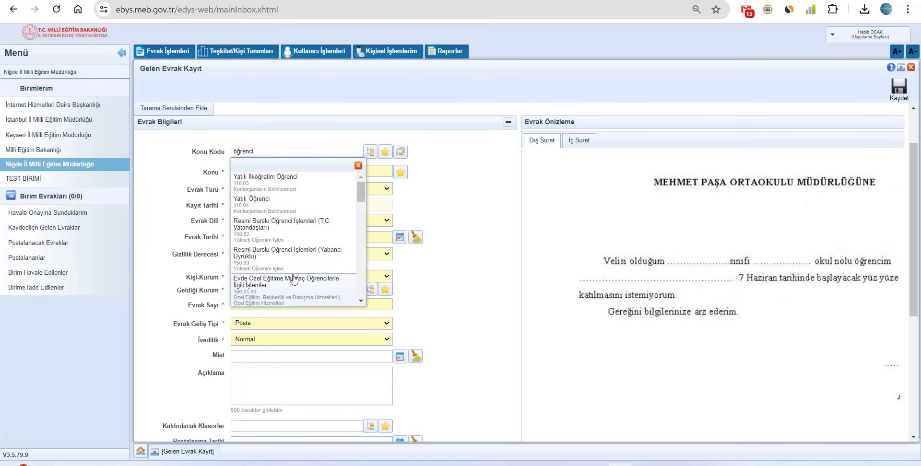
pyautogui.scroll(-1, 294, 280)
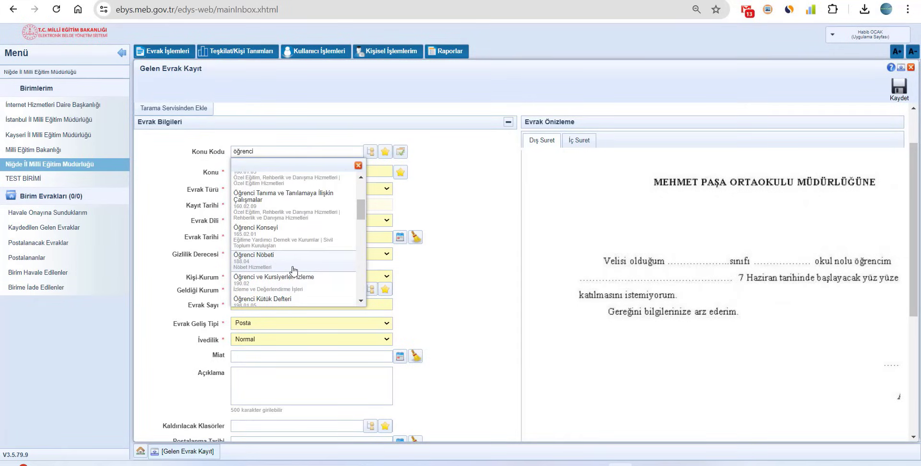
pyautogui.scroll(-1, 295, 272)
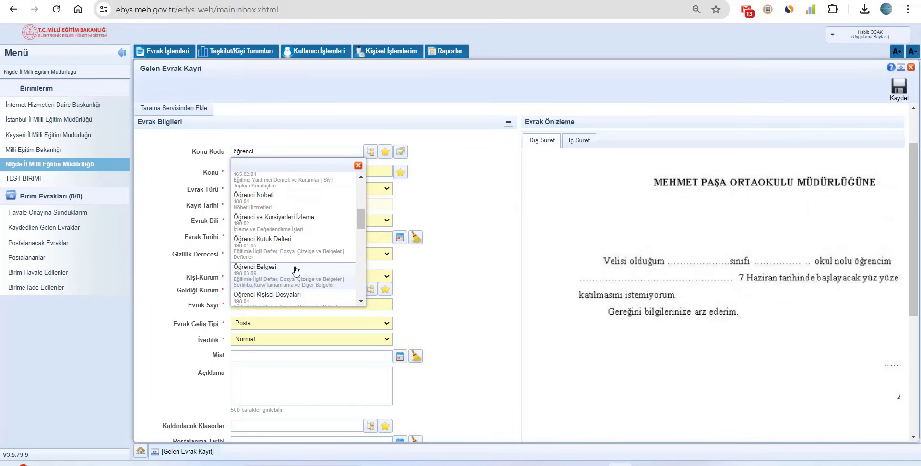
pyautogui.scroll(-3, 296, 271)
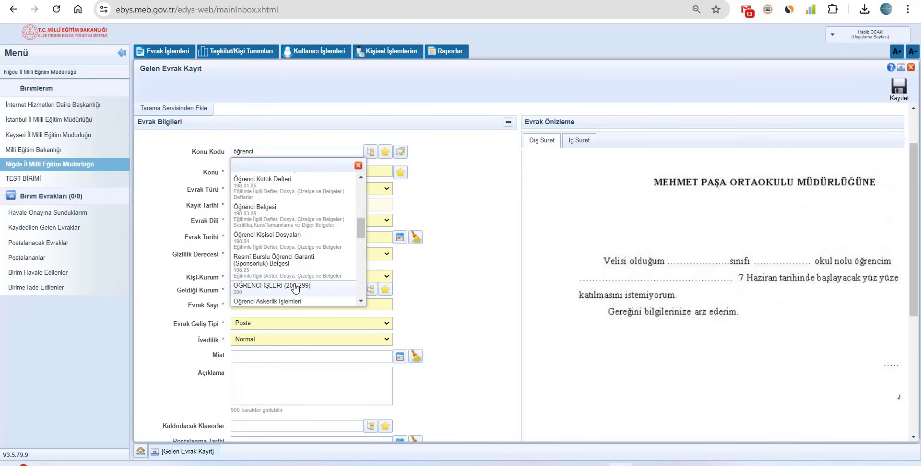
pyautogui.click(295, 287)
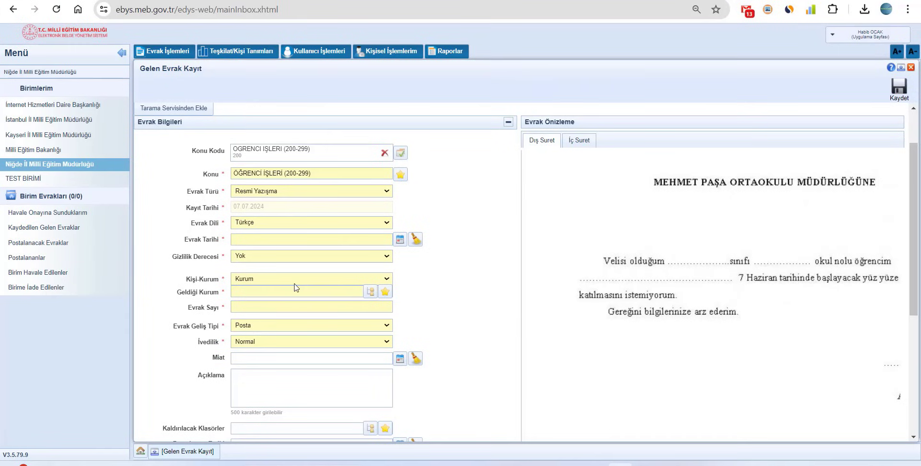
# Replace the Konu text with the student's name followed by 'Kurs Dilekçesi'
pyautogui.moveTo(320, 173); pyautogui.dragTo(220, 175)
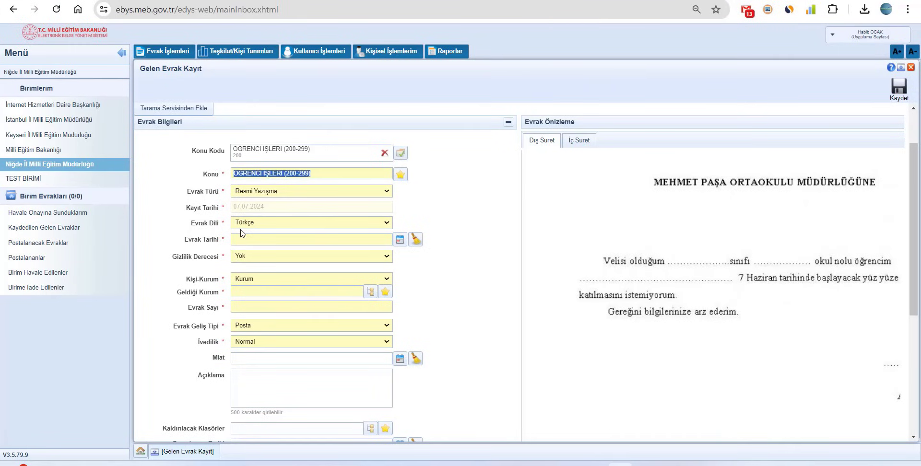
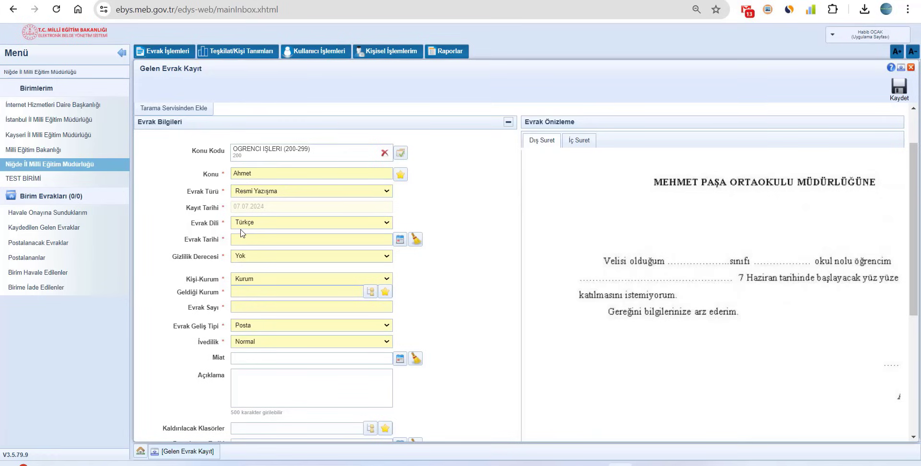
# Keep Resmi Yazışma as the Evrak Türü
pyautogui.click(276, 192)
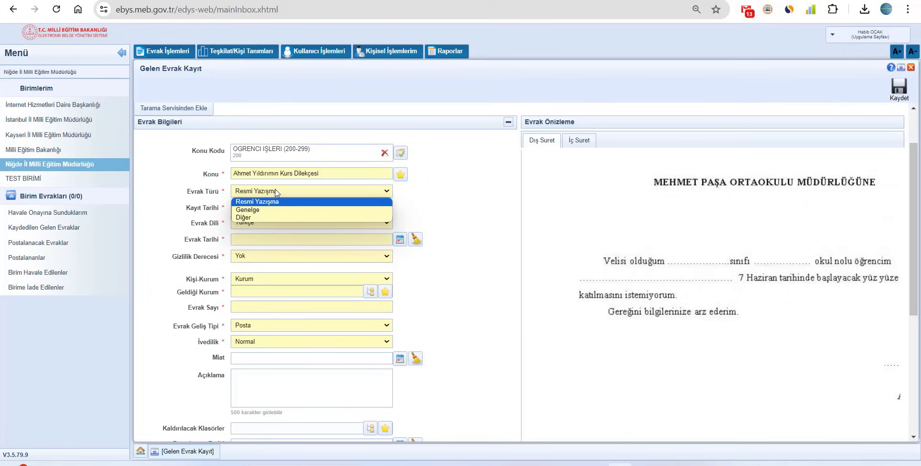
pyautogui.click(276, 202)
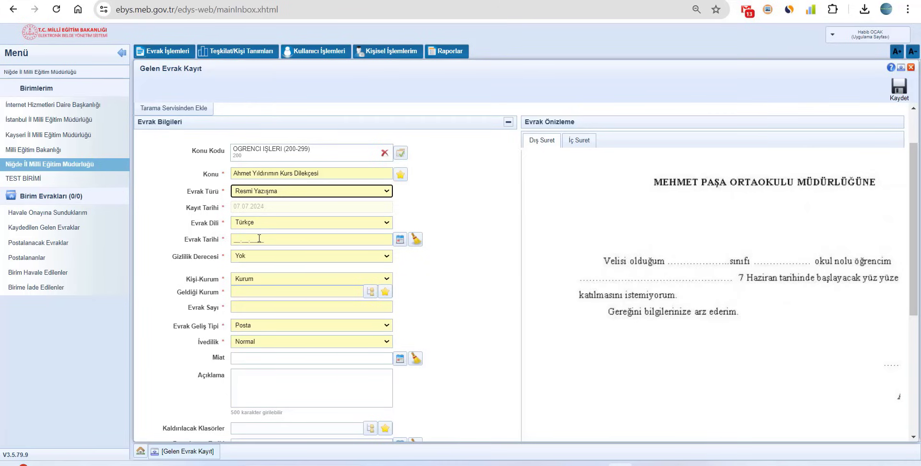
pyautogui.click(235, 240)
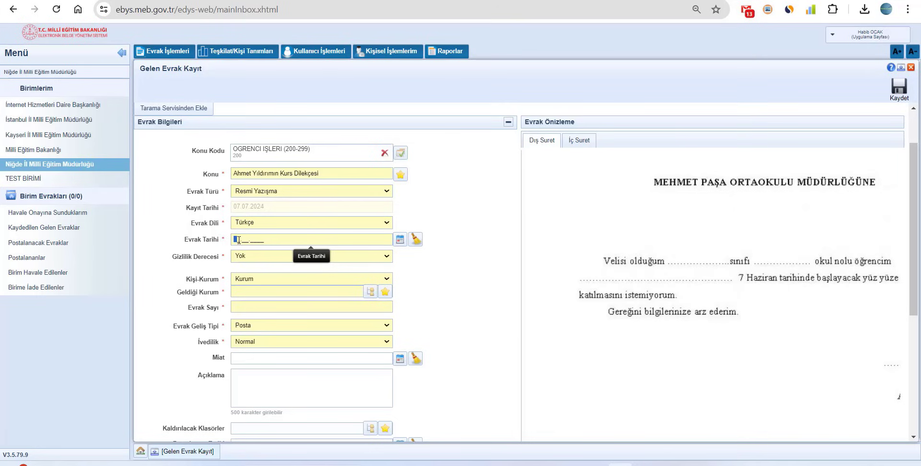
# Enter Evrak Tarihi 06.07.2024 and set Gizlilik Derecesi to Hizmete Özel
pyautogui.write('06.07.2024')
pyautogui.click(246, 255)
pyautogui.click(256, 255)
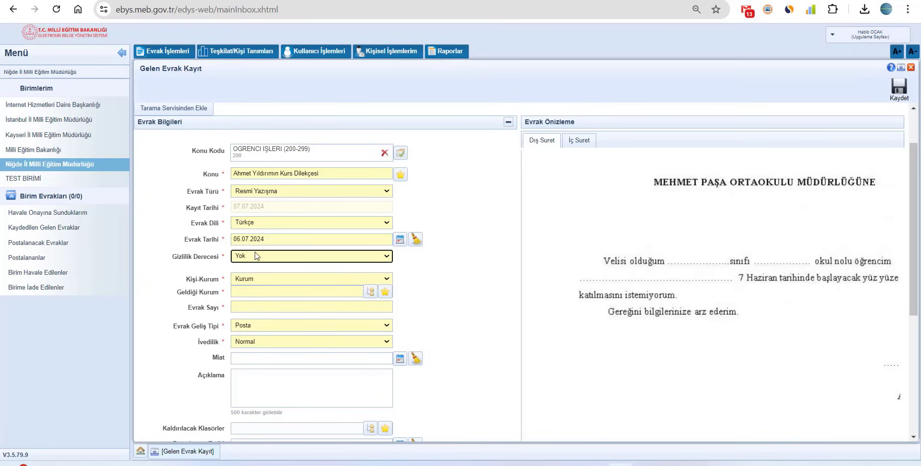
pyautogui.click(254, 259)
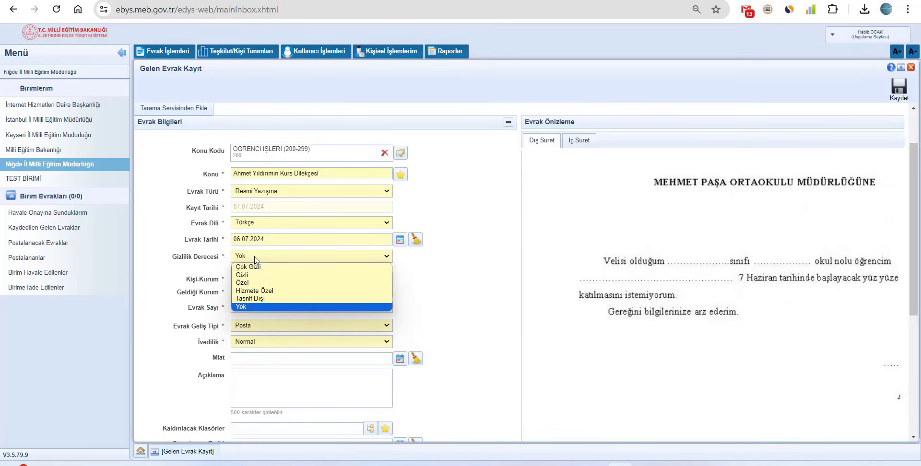
pyautogui.click(259, 267)
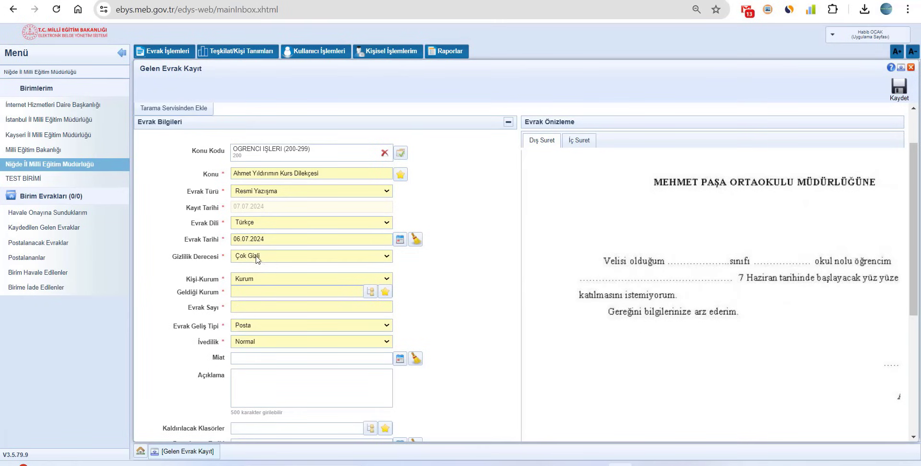
pyautogui.click(257, 257)
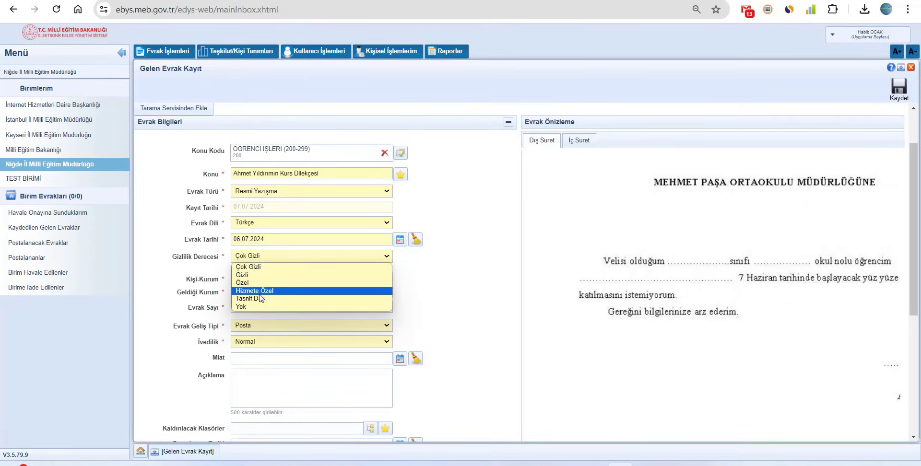
pyautogui.click(261, 291)
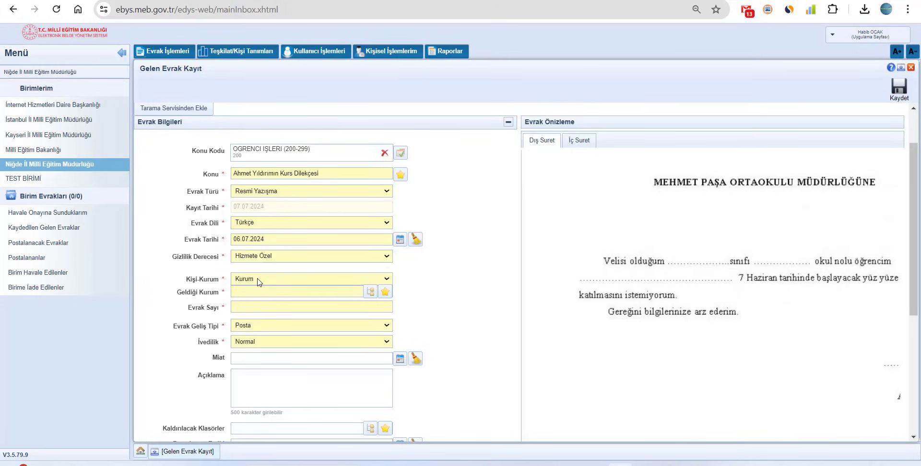
# Set Kişi-Kurum to Gerçek Kişi
pyautogui.click(259, 279)
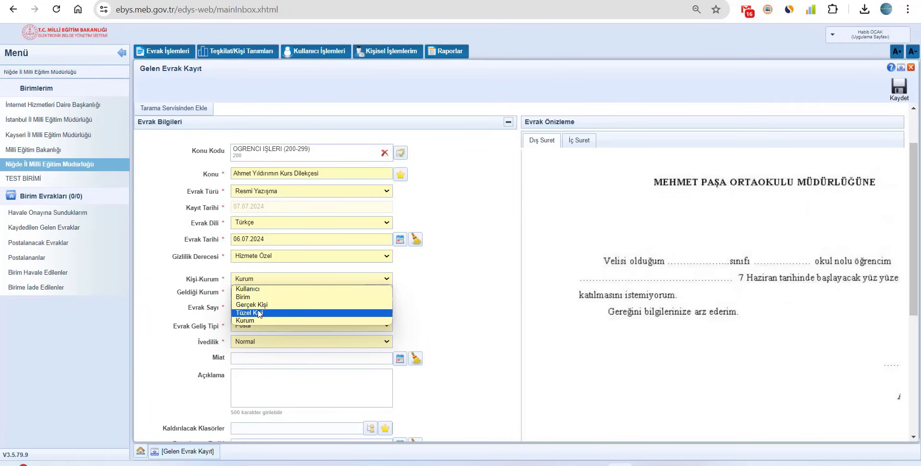
pyautogui.click(258, 306)
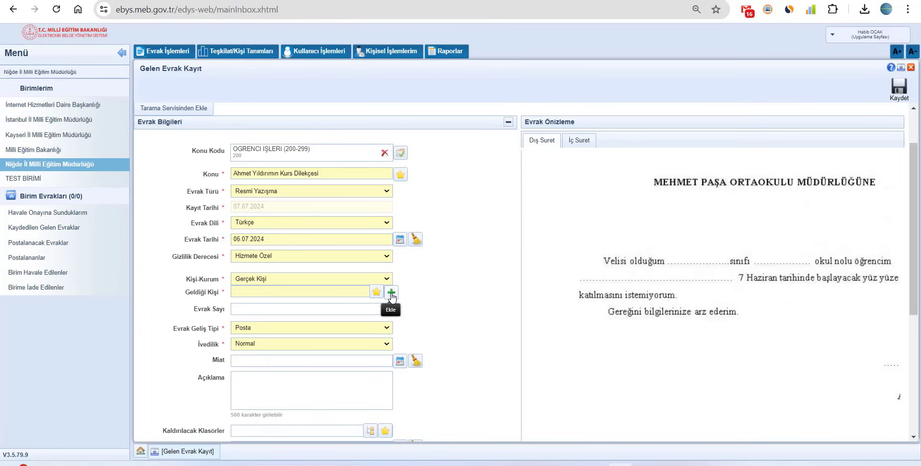
# Pick the petitioner from person records as Geldiği Kişi and correct the surname in Konu
pyautogui.click(392, 294)
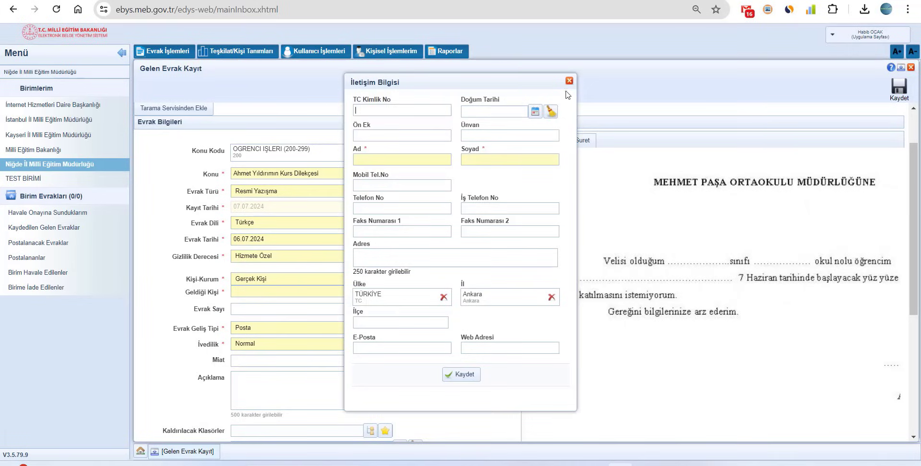
pyautogui.click(569, 80)
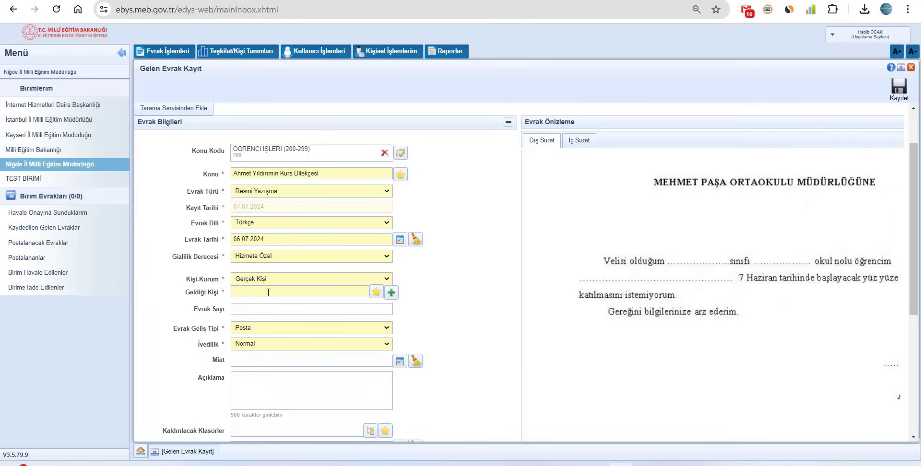
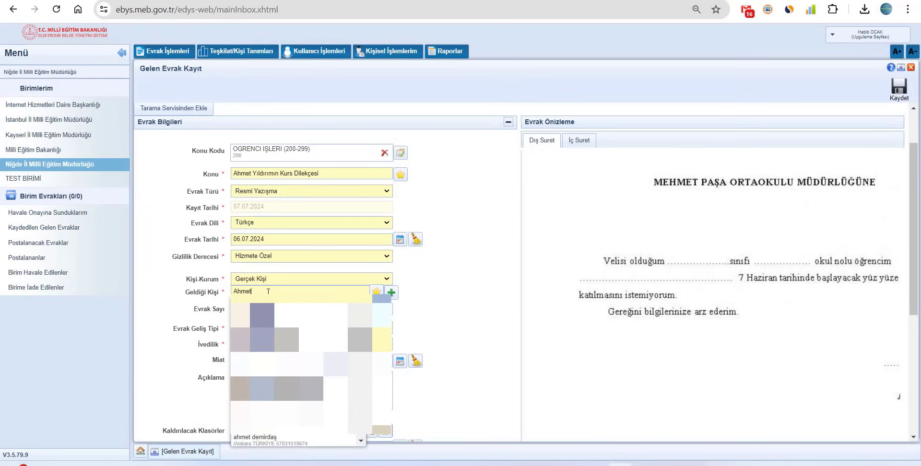
pyautogui.click(360, 315)
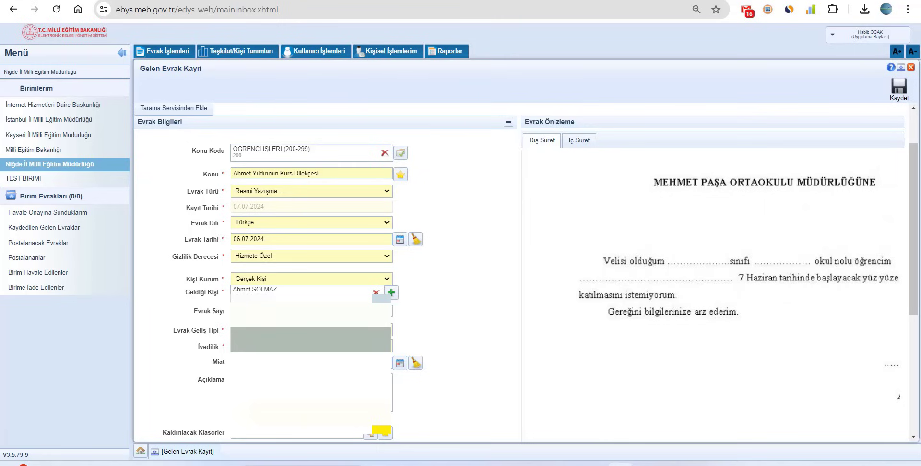
pyautogui.doubleClick(272, 173)
# Set Evrak Geliş Tipi to Elden, leaving İvedilik at Normal after trying Günlü
pyautogui.scroll(-1, 247, 283)
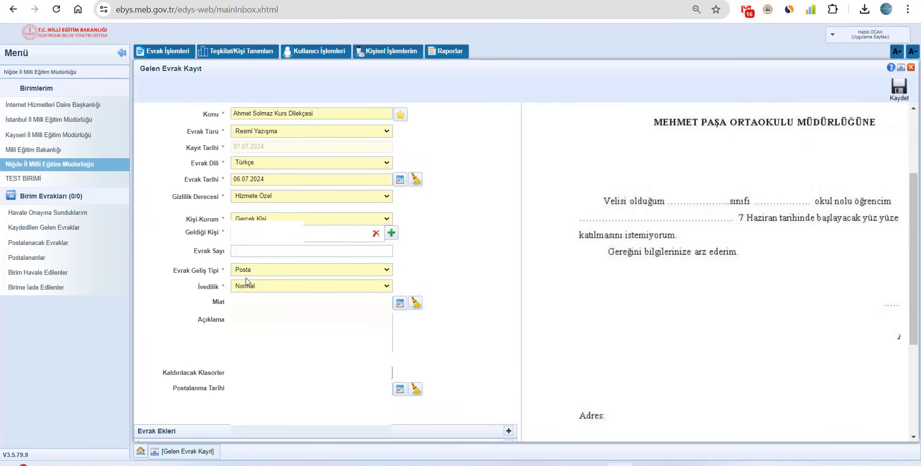
pyautogui.click(246, 272)
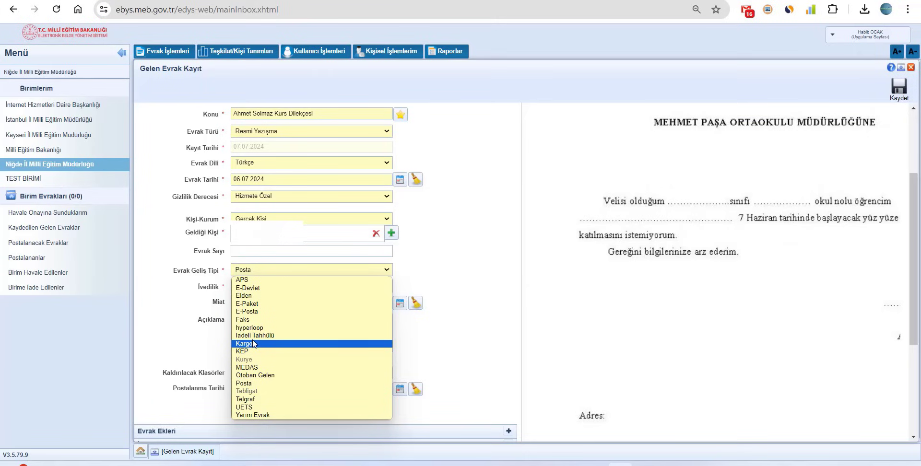
pyautogui.click(247, 296)
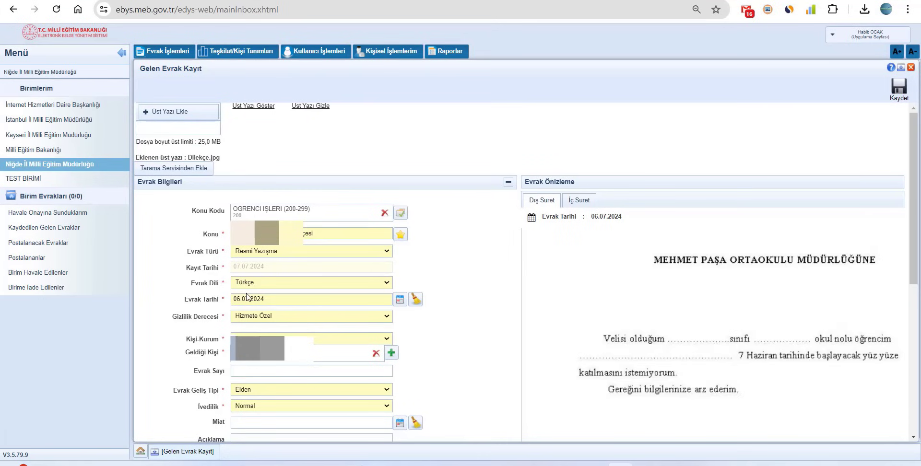
pyautogui.scroll(-2, 247, 296)
pyautogui.click(256, 287)
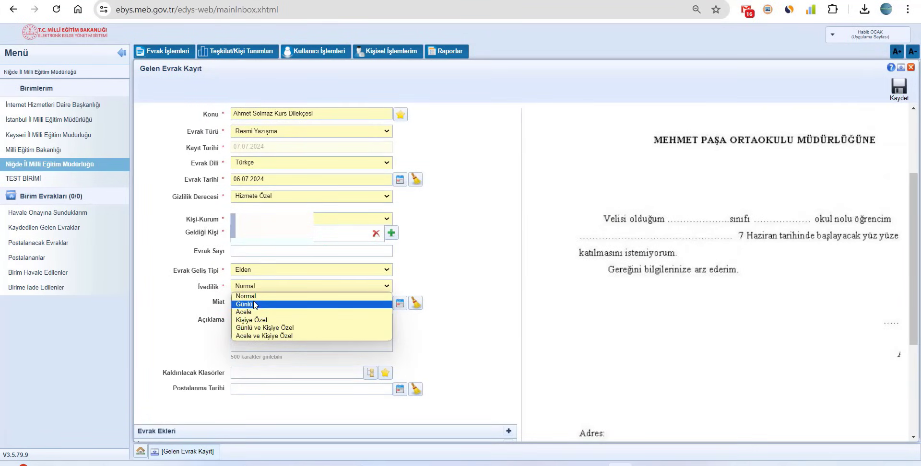
pyautogui.click(254, 305)
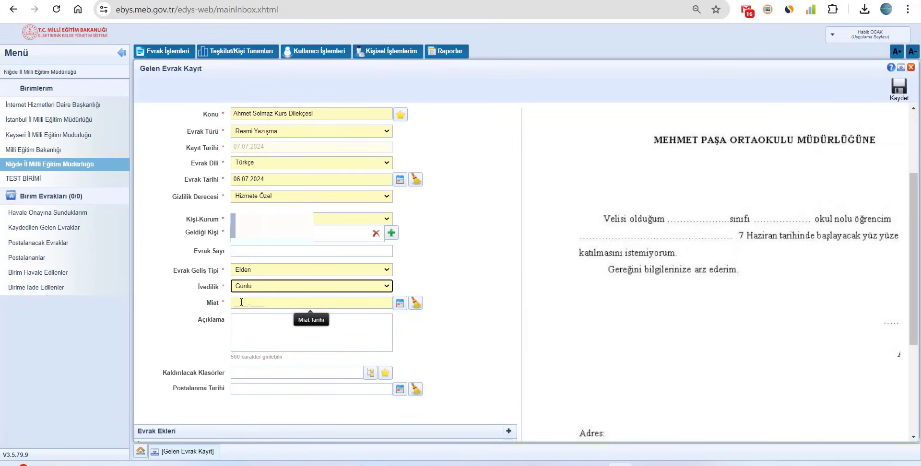
pyautogui.click(244, 286)
pyautogui.click(247, 293)
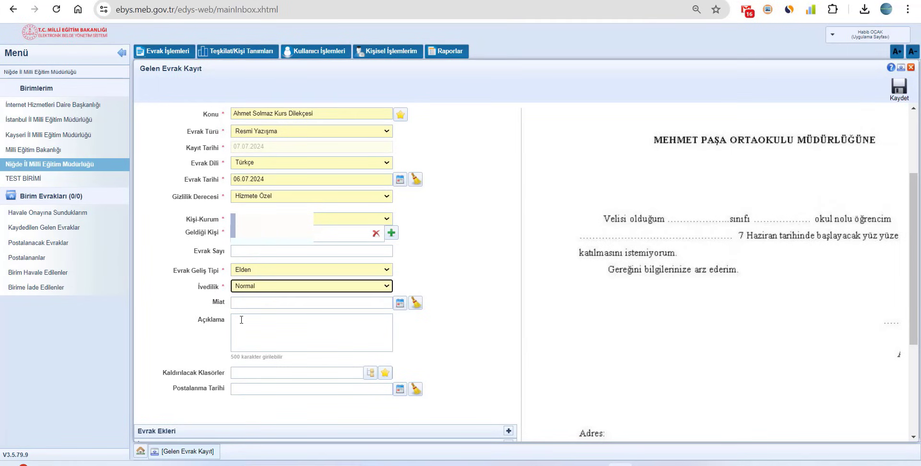
pyautogui.click(242, 320)
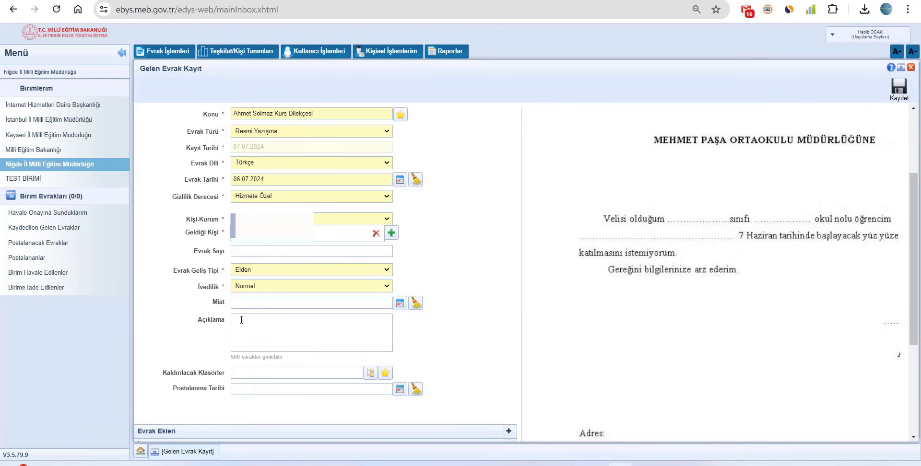
pyautogui.click(252, 373)
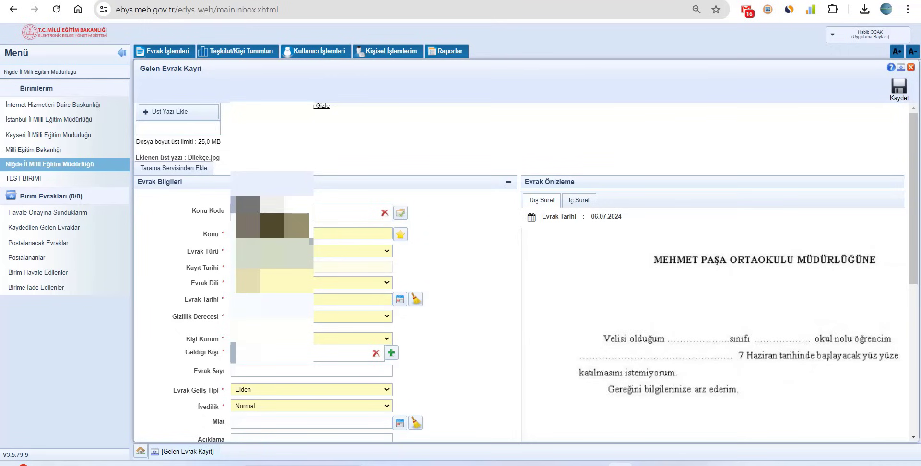
pyautogui.scroll(-4, 316, 336)
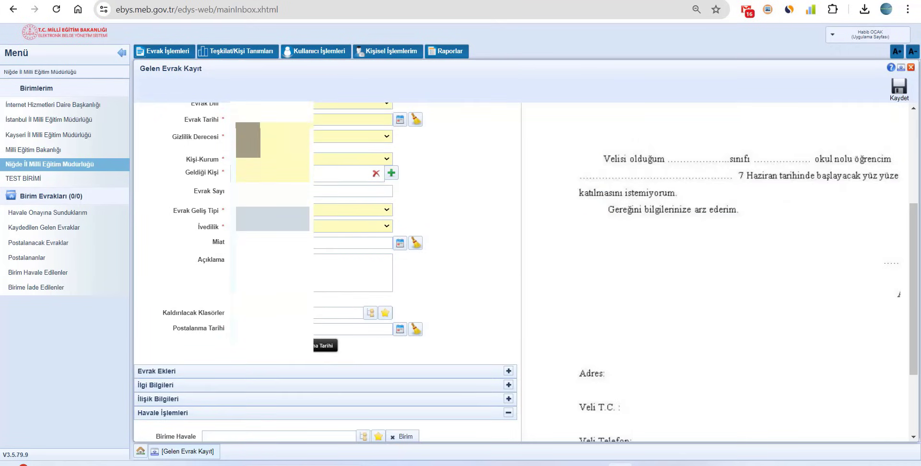
pyautogui.click(363, 173)
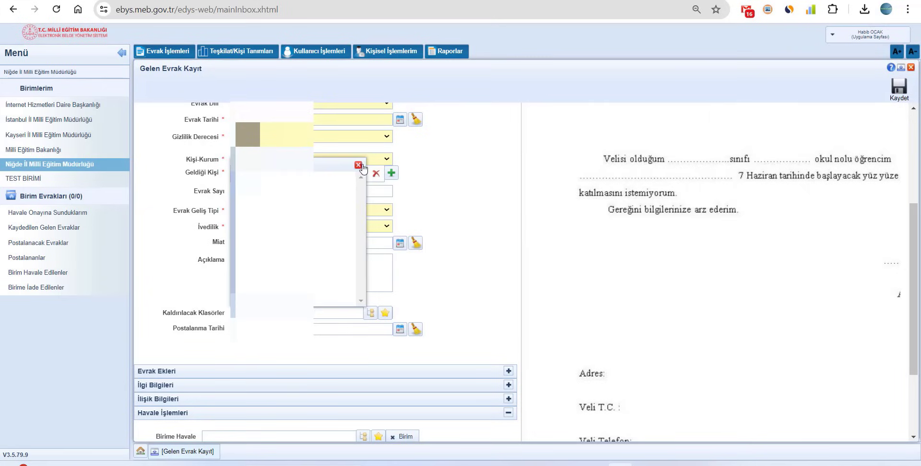
pyautogui.click(358, 165)
pyautogui.scroll(1, 333, 262)
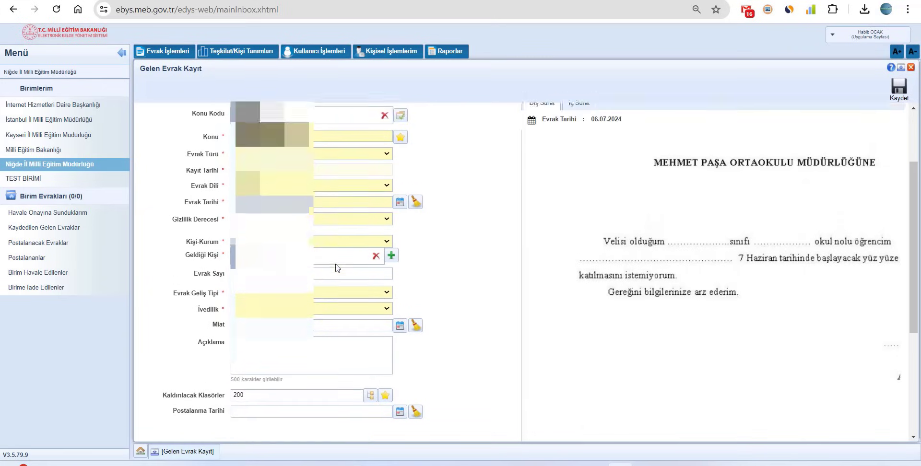
pyautogui.scroll(-3, 336, 264)
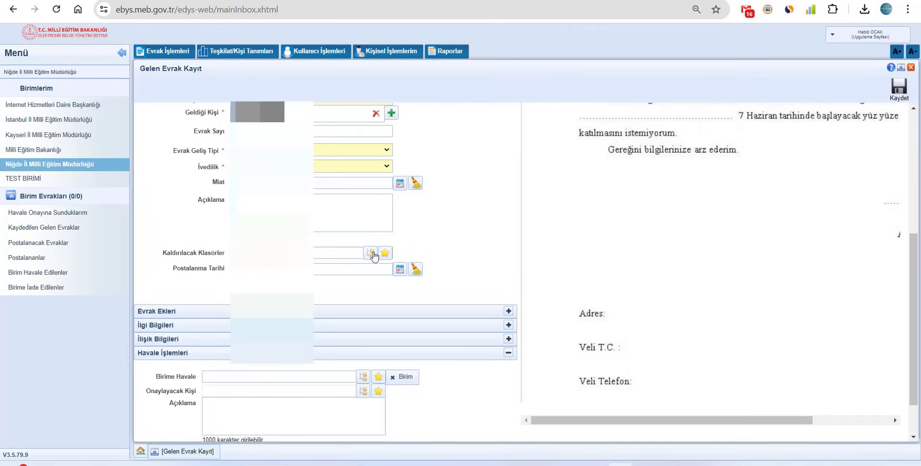
pyautogui.click(371, 252)
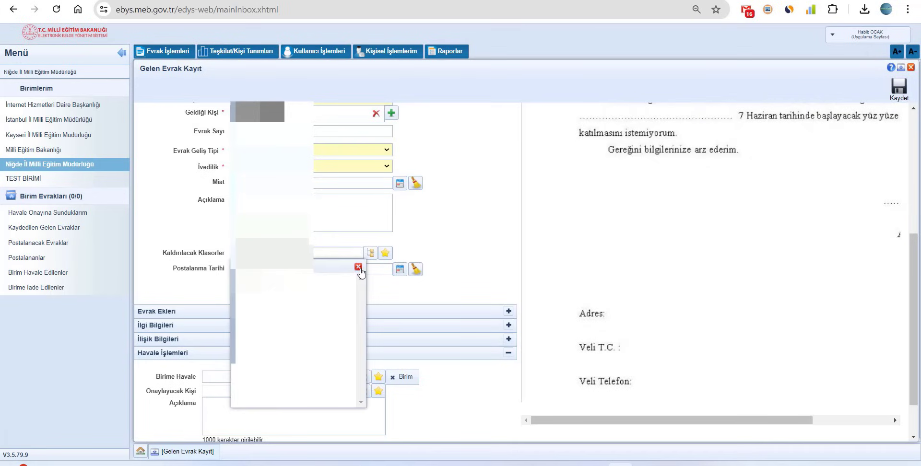
pyautogui.click(358, 266)
pyautogui.click(372, 254)
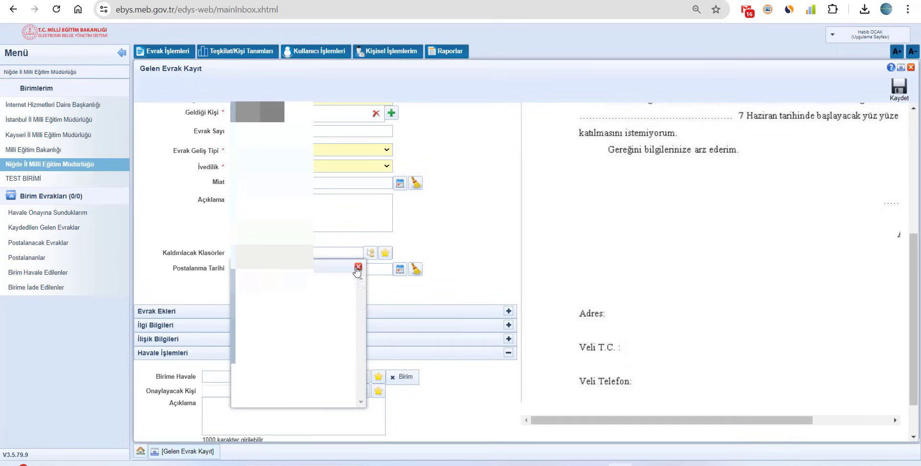
pyautogui.click(359, 266)
pyautogui.click(358, 267)
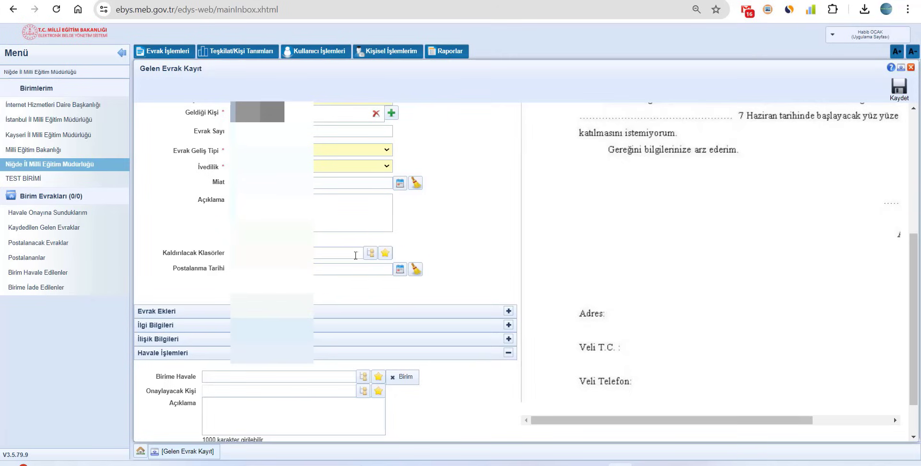
pyautogui.scroll(-1, 194, 288)
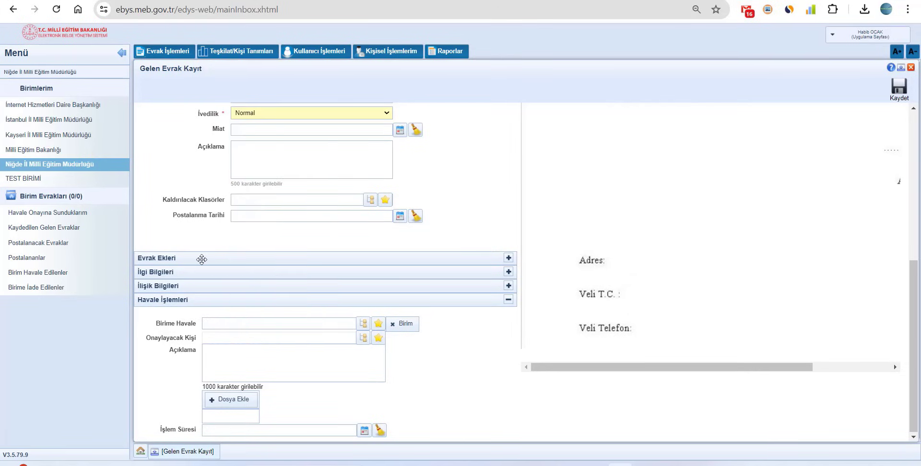
# Expand the Evrak Ekleri section and select Dilekçe.jpg in the file dialog
pyautogui.click(509, 259)
pyautogui.scroll(-2, 505, 367)
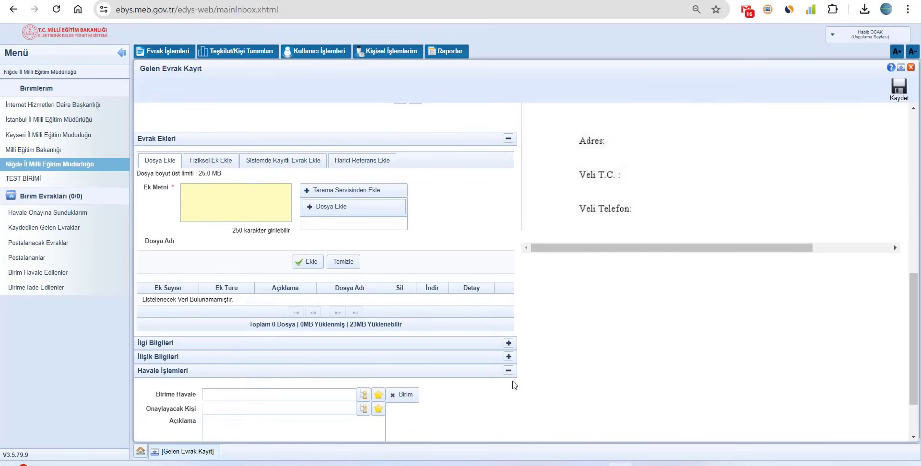
pyautogui.click(508, 372)
pyautogui.scroll(2, 503, 292)
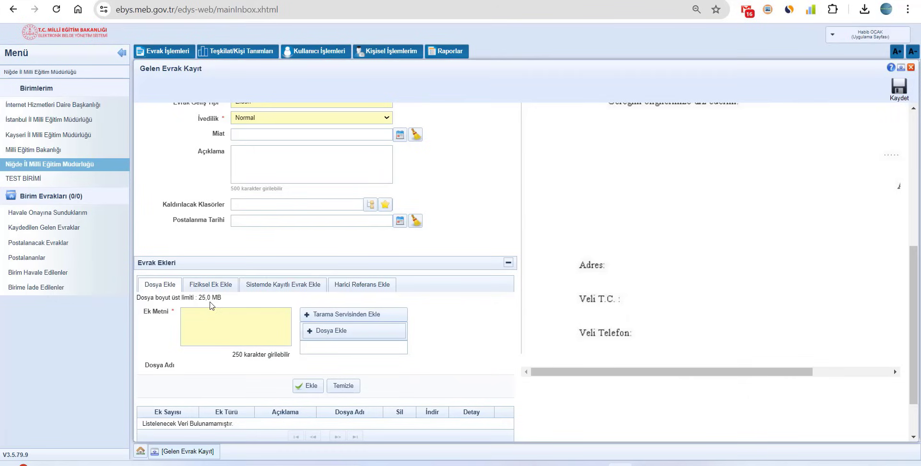
pyautogui.doubleClick(212, 306)
pyautogui.click(322, 338)
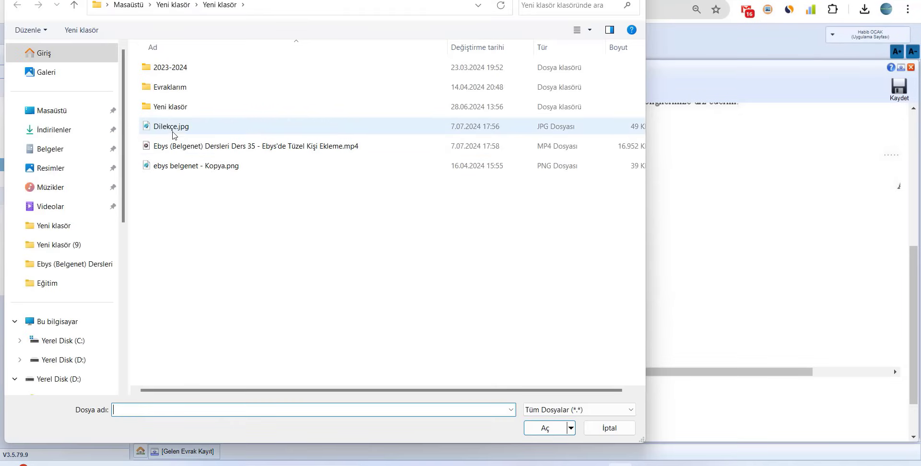
pyautogui.click(175, 130)
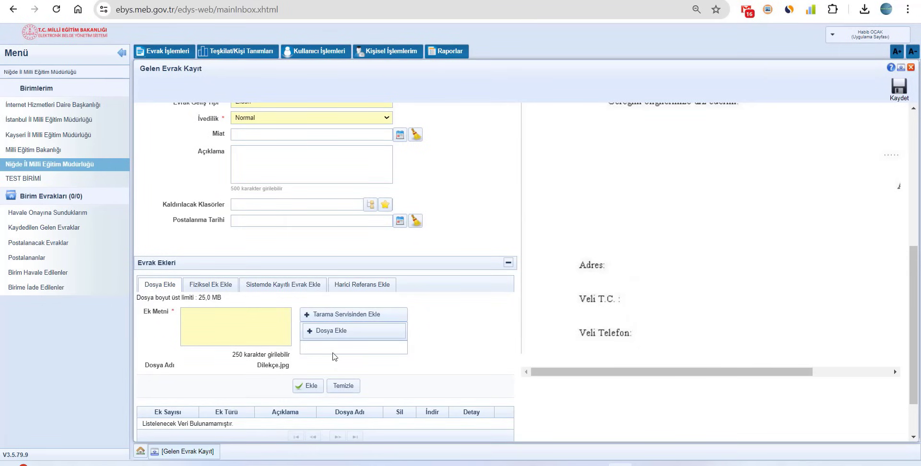
# Add Dilekçe.jpg as attachment EK-1 described as 'Dilekçe', accepting the low-dpi warning
pyautogui.click(310, 386)
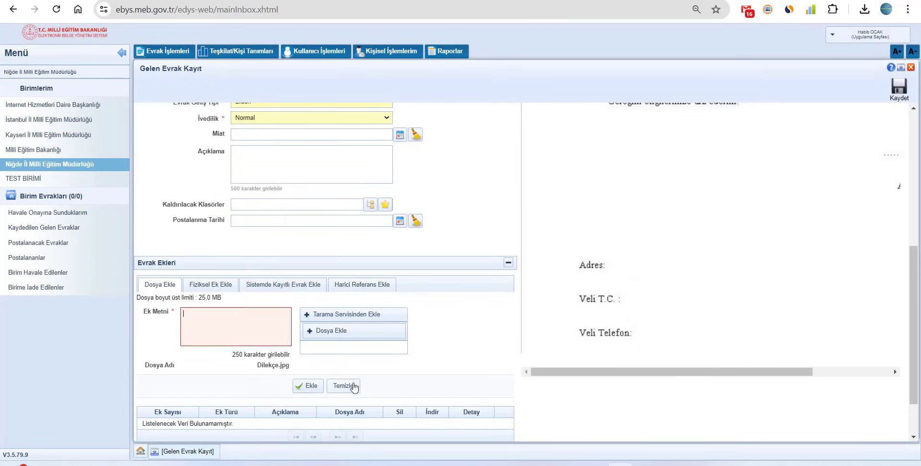
pyautogui.click(282, 342)
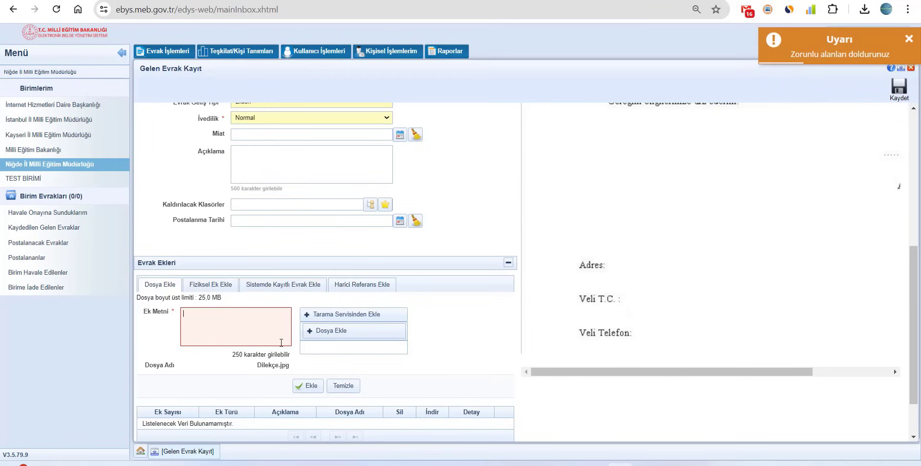
pyautogui.write('Dilekçe')
pyautogui.click(300, 381)
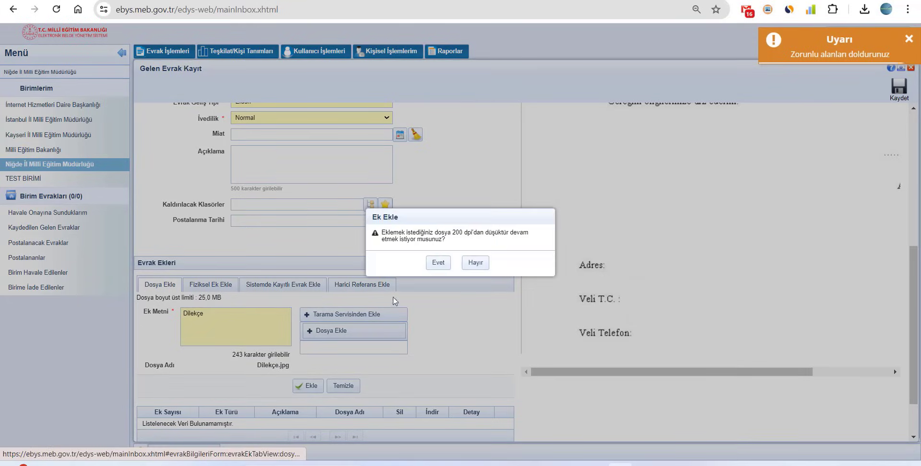
pyautogui.click(446, 263)
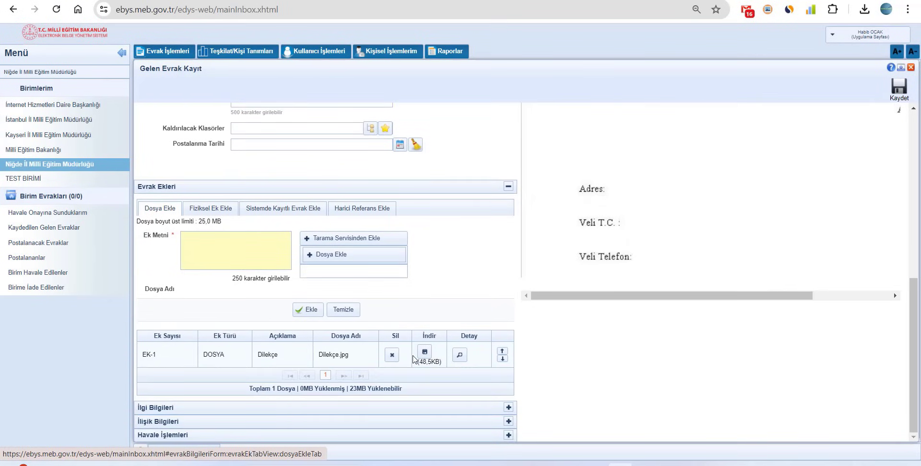
pyautogui.click(203, 212)
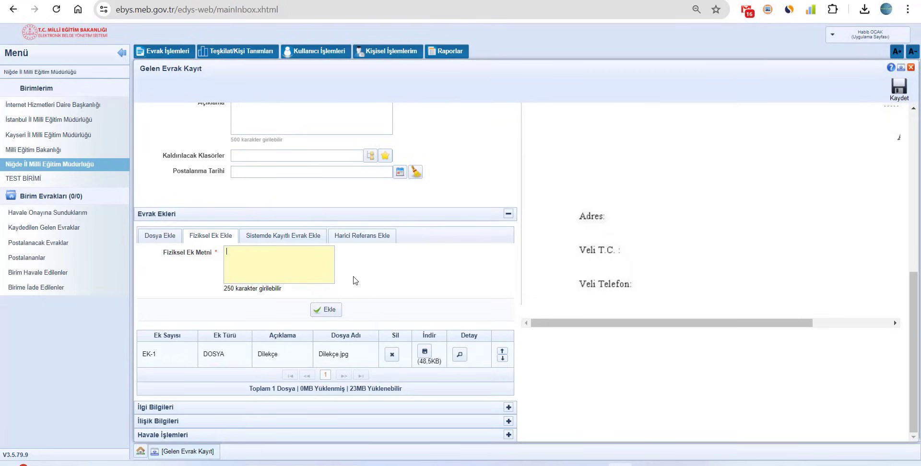
# Review the Sistemde Kayıtlı Evrak and Harici Referans tabs, then collapse Evrak Ekleri
pyautogui.click(274, 239)
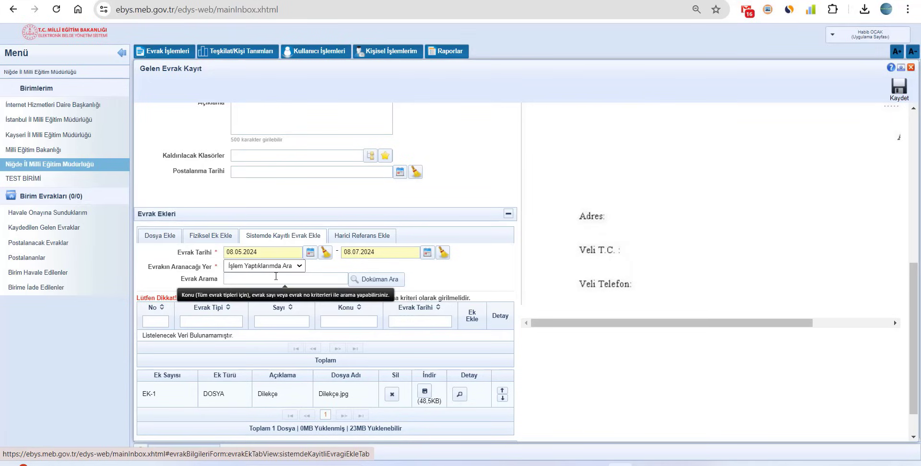
pyautogui.click(357, 237)
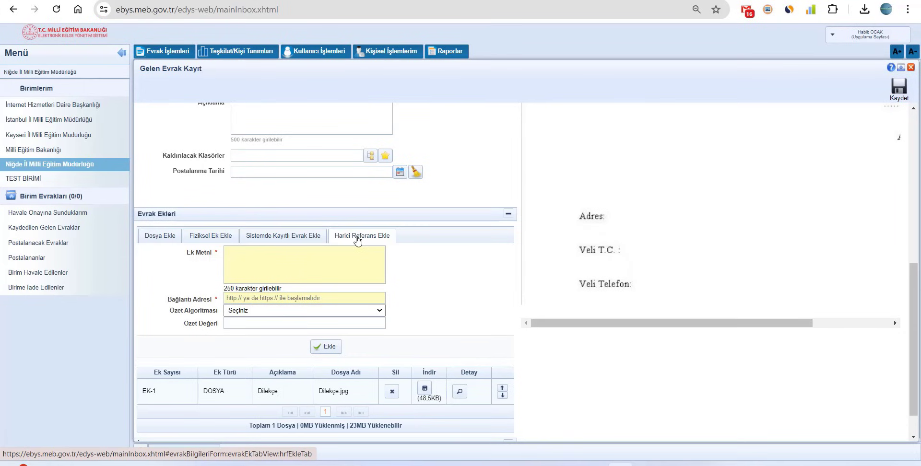
pyautogui.click(158, 237)
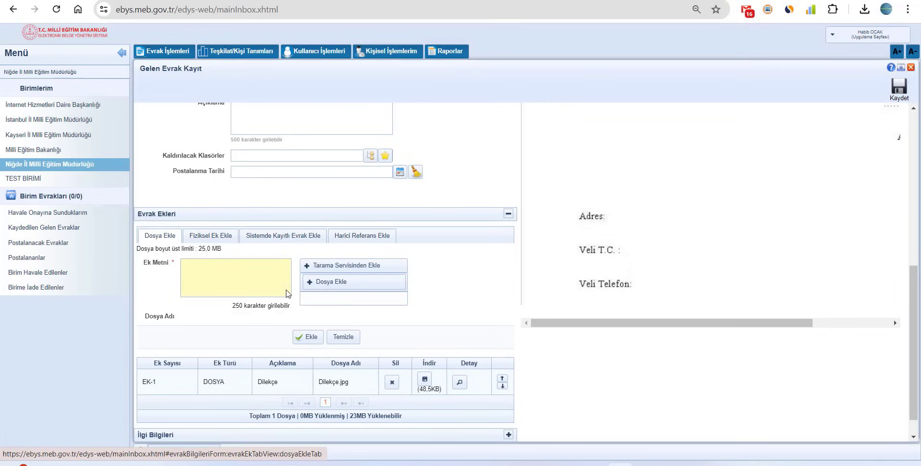
pyautogui.scroll(-1, 328, 267)
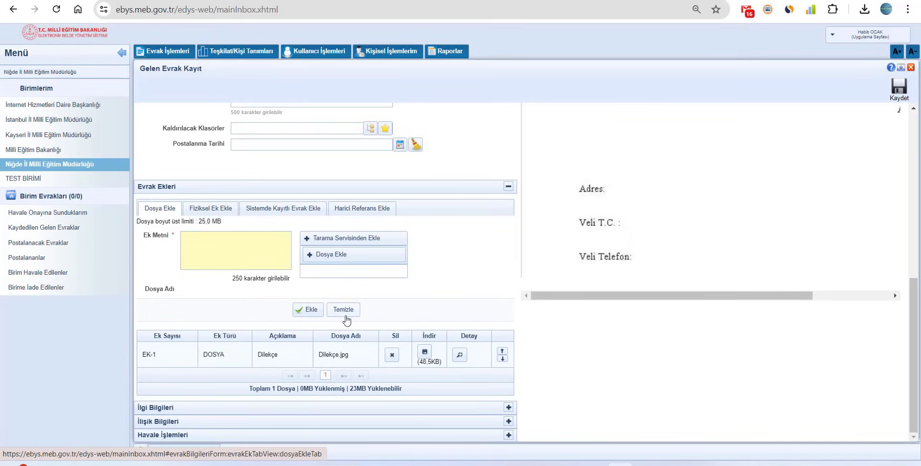
pyautogui.click(509, 187)
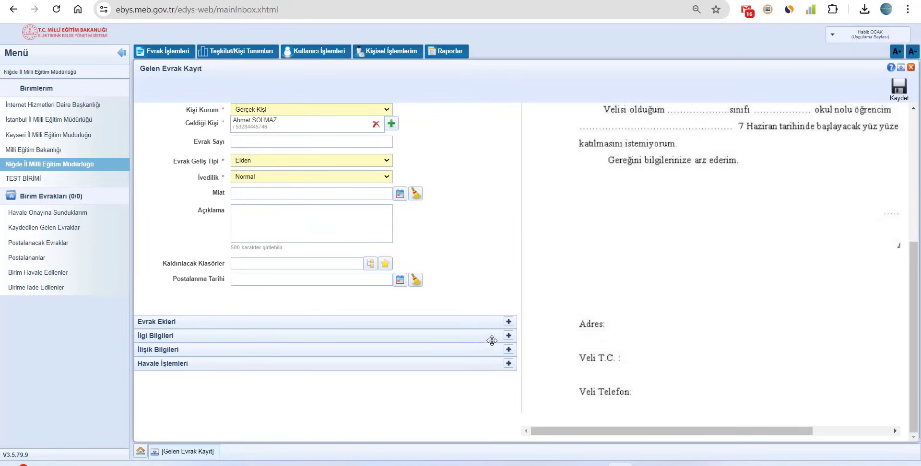
# Briefly inspect the İlgi Bilgileri section, then expand İlişik Bilgileri
pyautogui.click(508, 337)
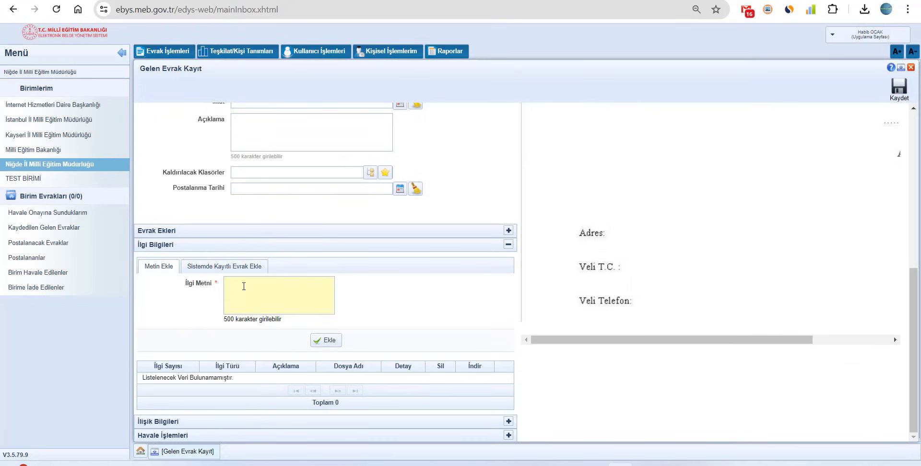
pyautogui.click(509, 244)
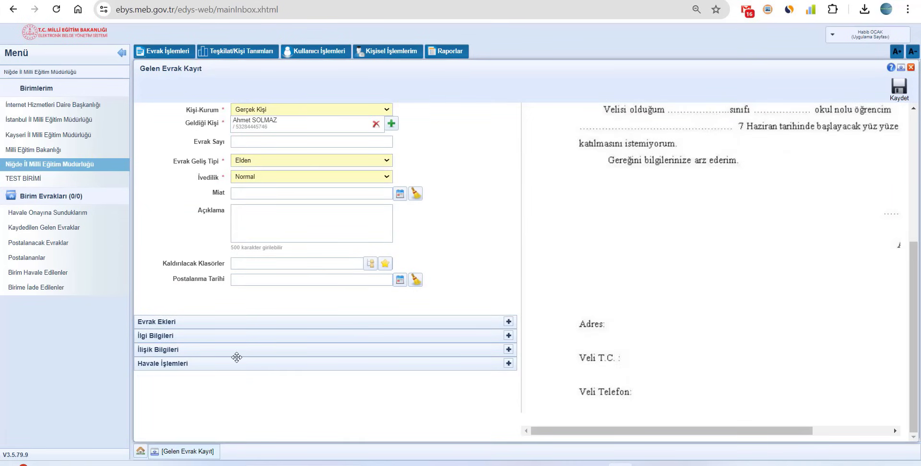
pyautogui.click(508, 349)
pyautogui.scroll(-3, 384, 363)
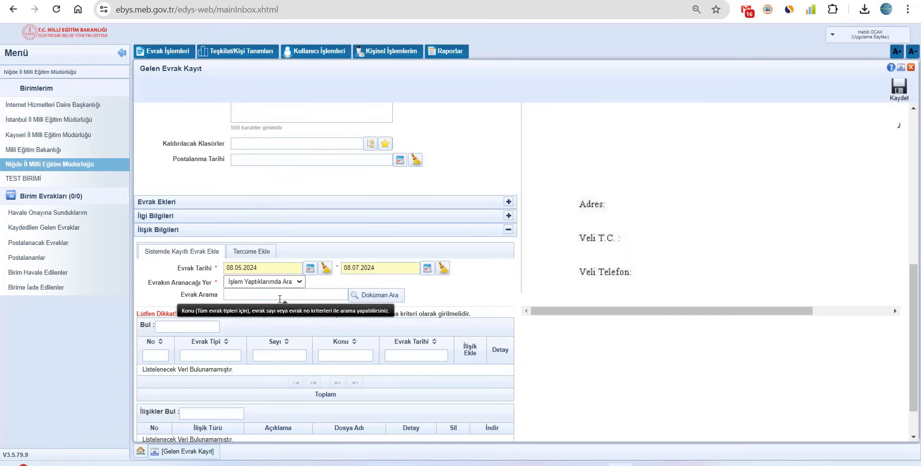
# Try the Tercüme Ekle tab in İlişik Bilgileri, collapse it, and expand Havale İşlemleri
pyautogui.click(267, 253)
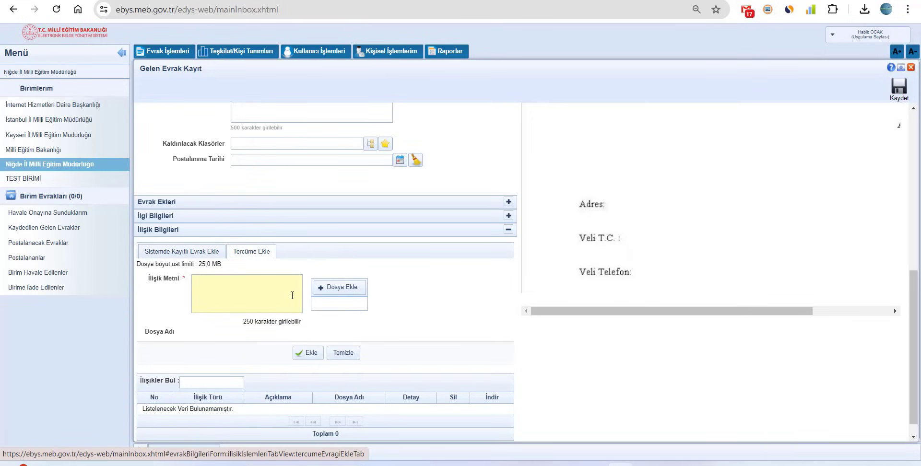
pyautogui.click(201, 255)
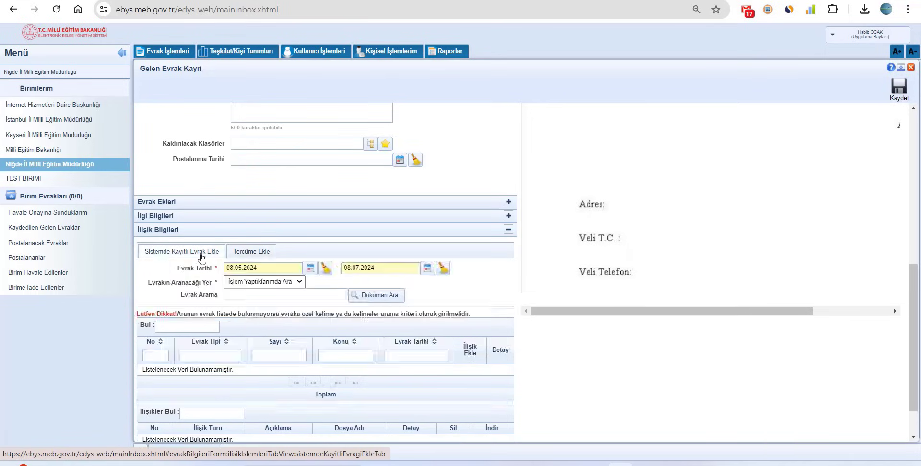
pyautogui.click(508, 230)
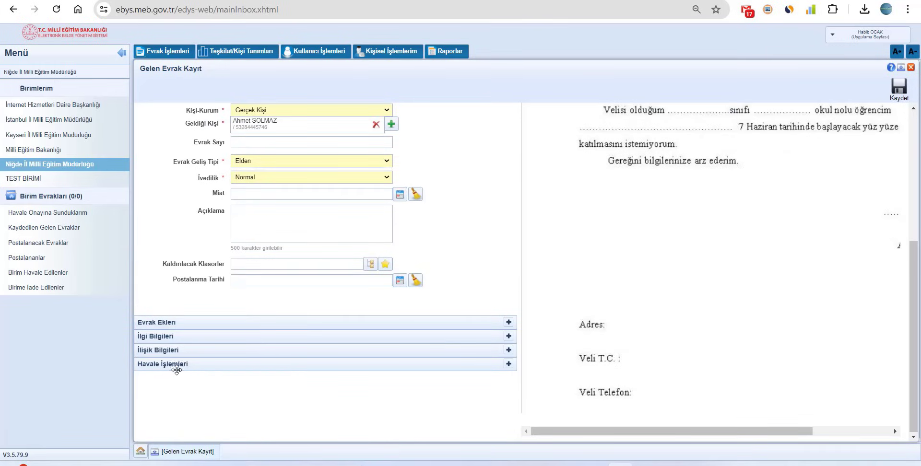
pyautogui.click(508, 364)
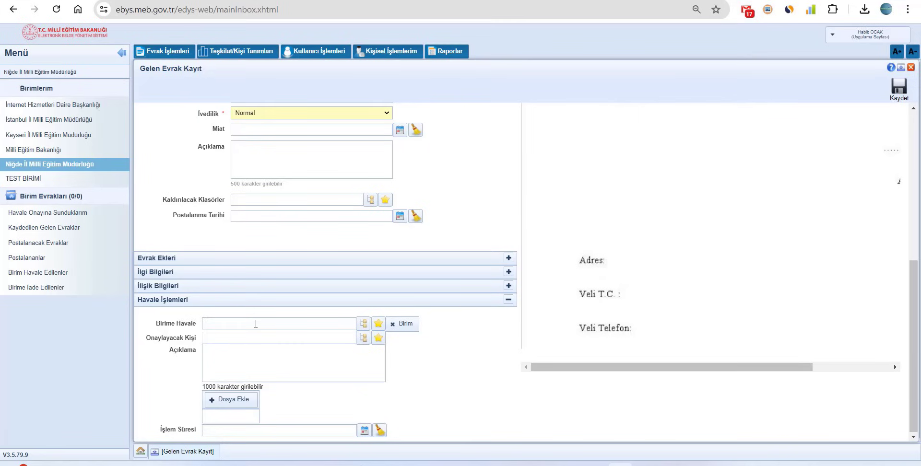
# Search Birime Havale for 'TEMELEGITIM' and route to Temel Eğitim Şube Müdürlüğü as GEREĞİ İÇİN GÖNDER
pyautogui.click(361, 325)
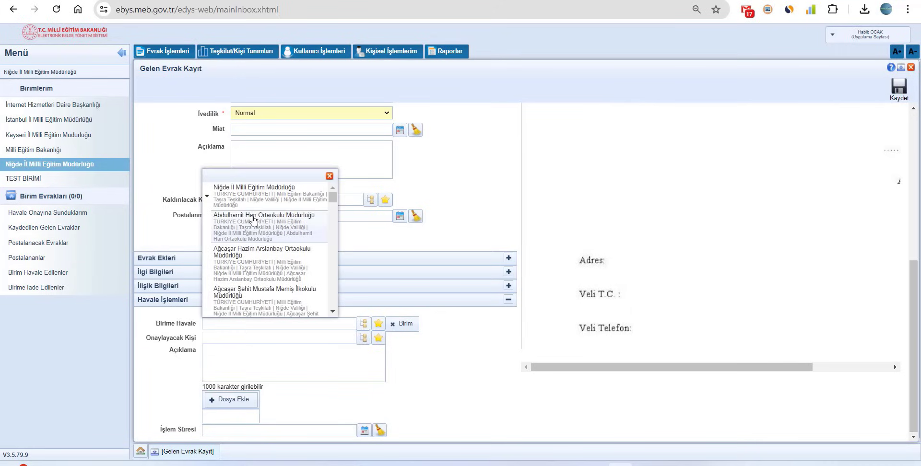
pyautogui.scroll(-10, 253, 221)
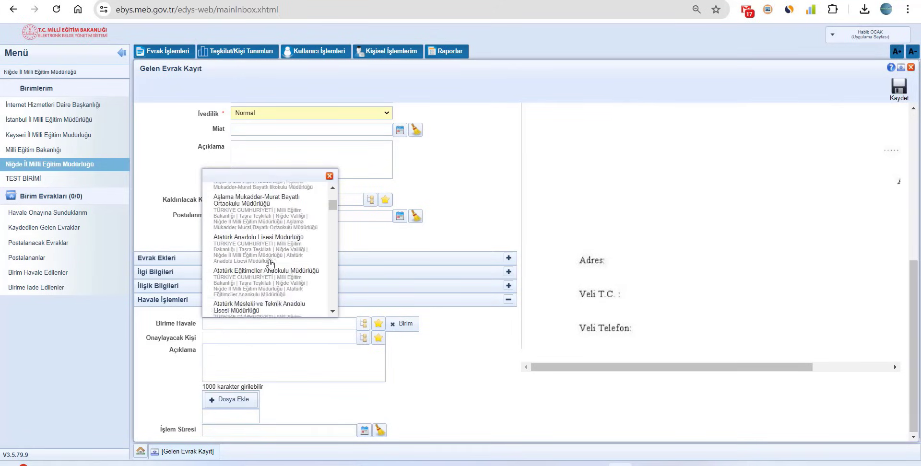
pyautogui.scroll(-10, 270, 264)
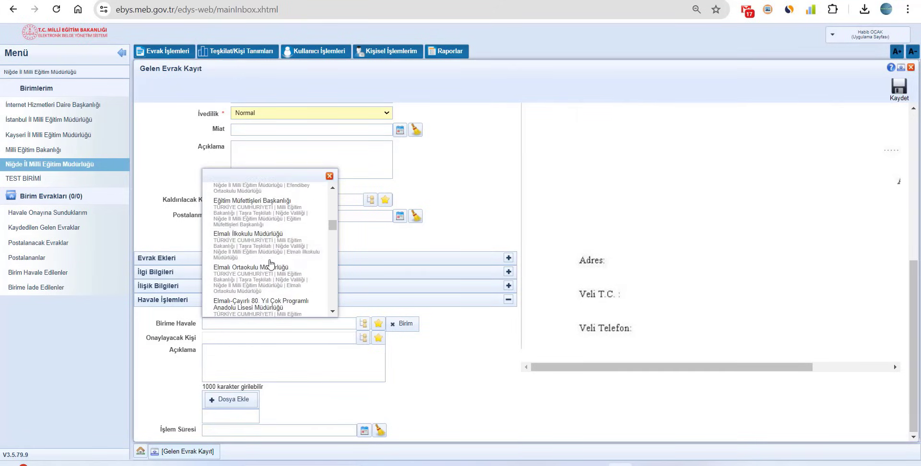
pyautogui.scroll(-5, 270, 263)
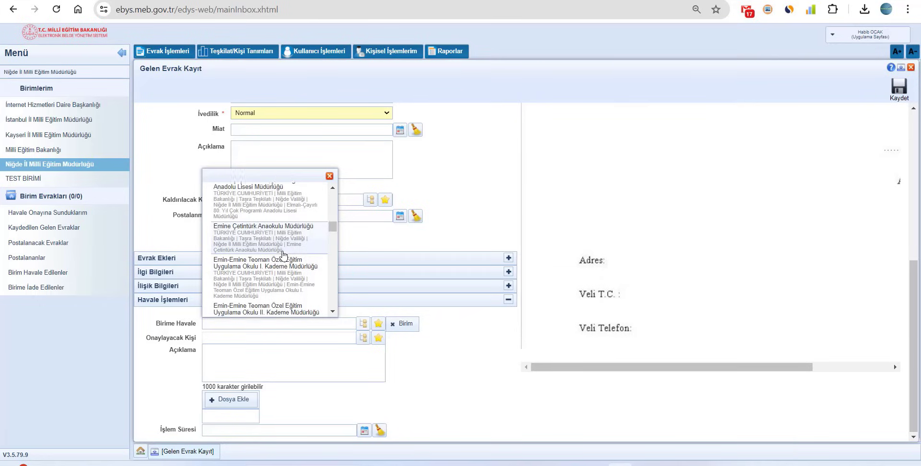
pyautogui.click(329, 176)
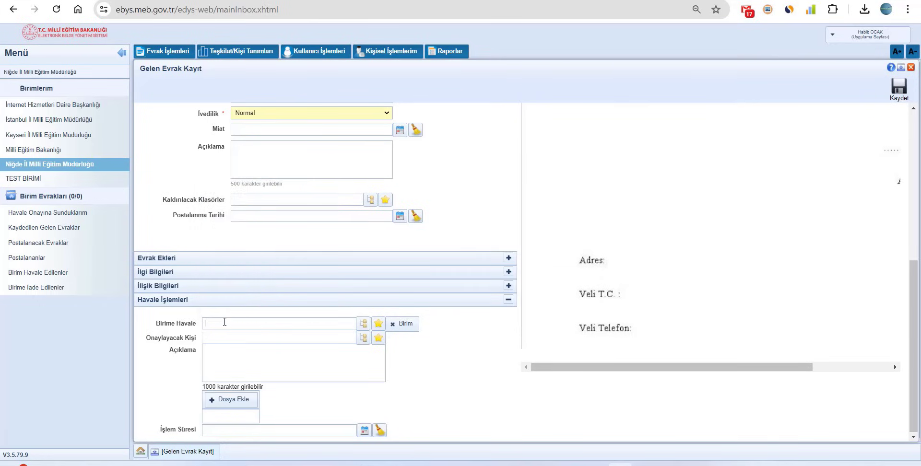
pyautogui.write('TEMELEGITIM')
pyautogui.click(225, 322)
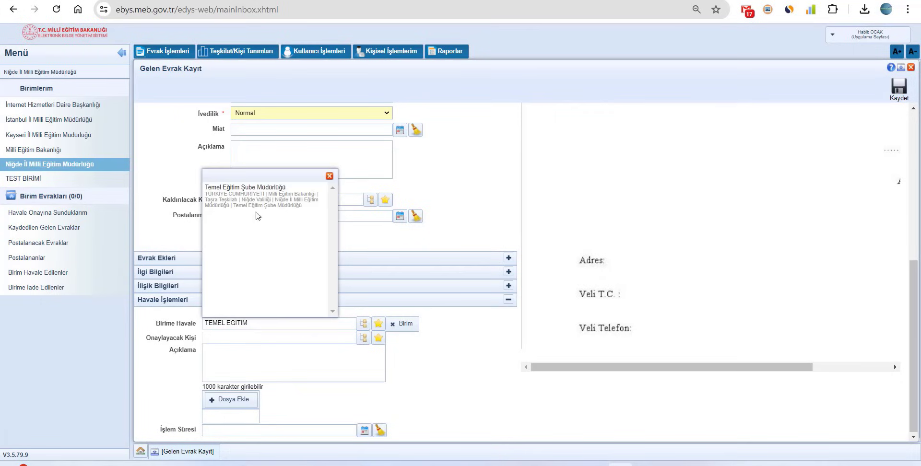
pyautogui.click(254, 205)
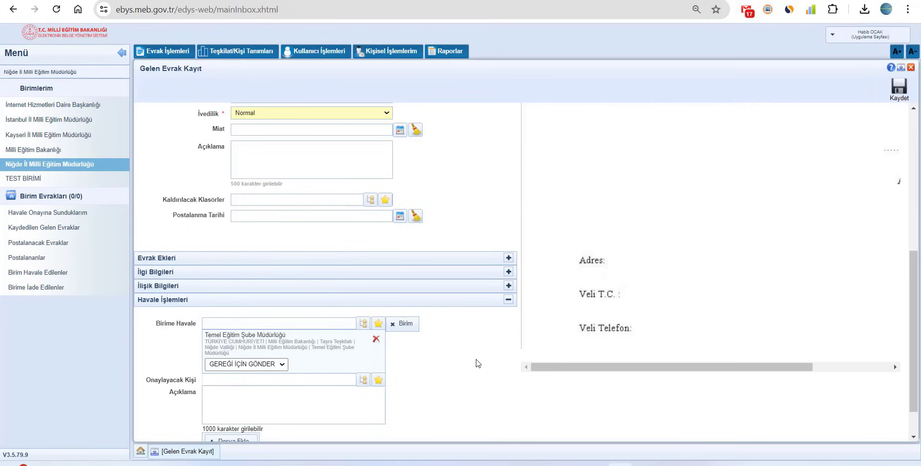
pyautogui.click(269, 367)
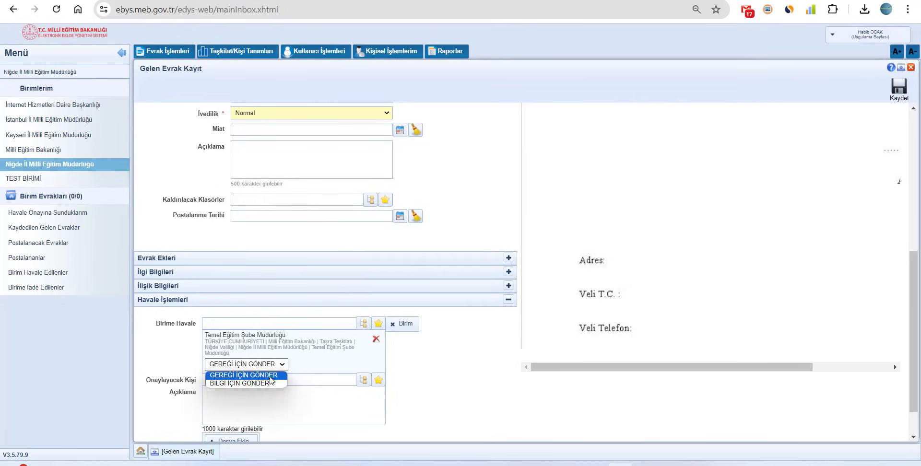
pyautogui.click(270, 376)
pyautogui.scroll(-1, 432, 378)
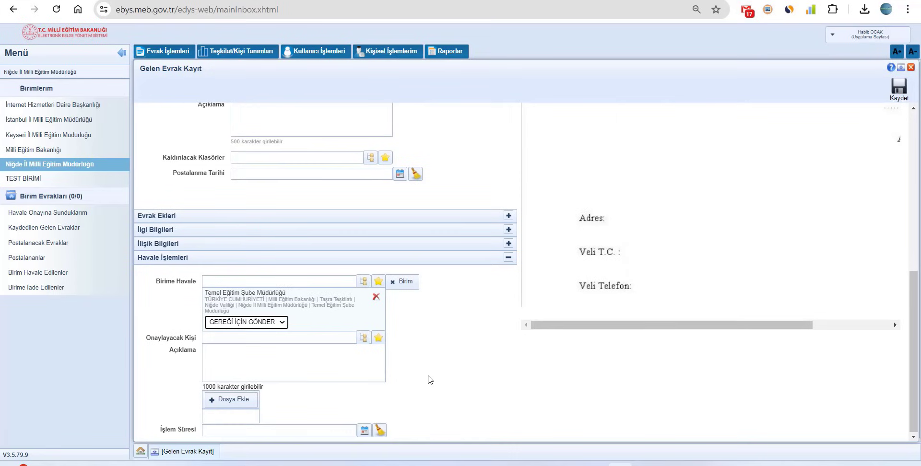
pyautogui.click(303, 343)
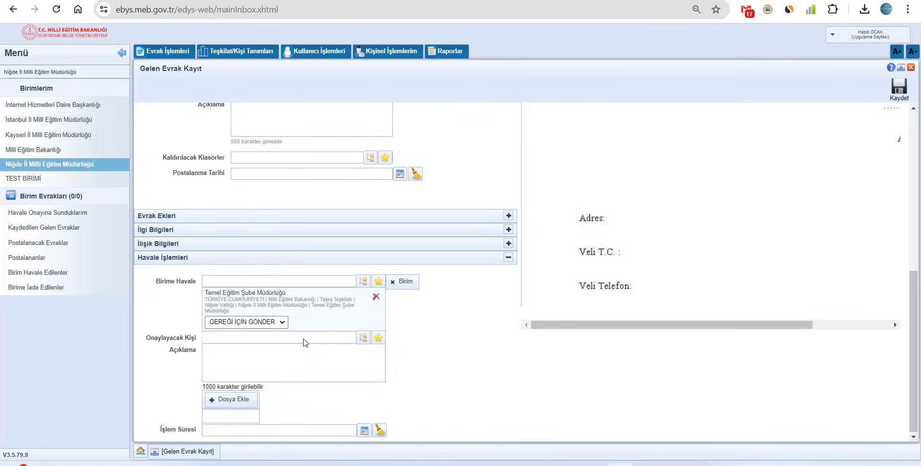
pyautogui.click(364, 338)
pyautogui.click(249, 357)
pyautogui.click(275, 361)
pyautogui.click(206, 432)
pyautogui.scroll(15, 468, 398)
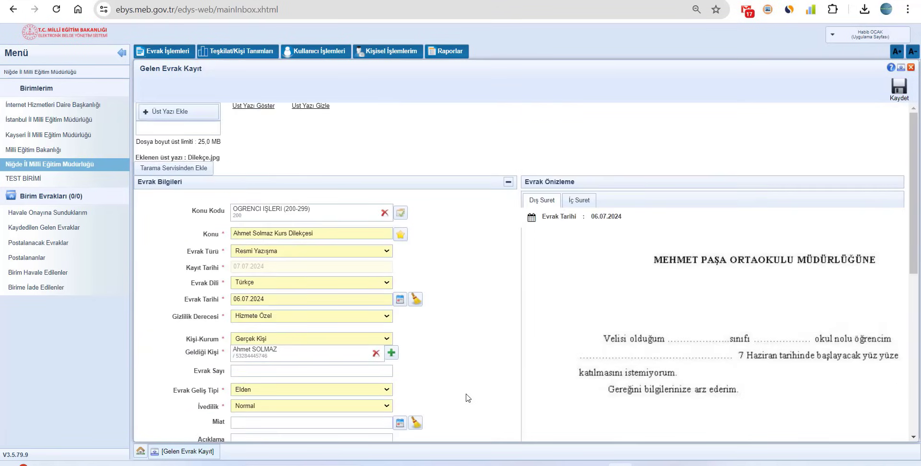